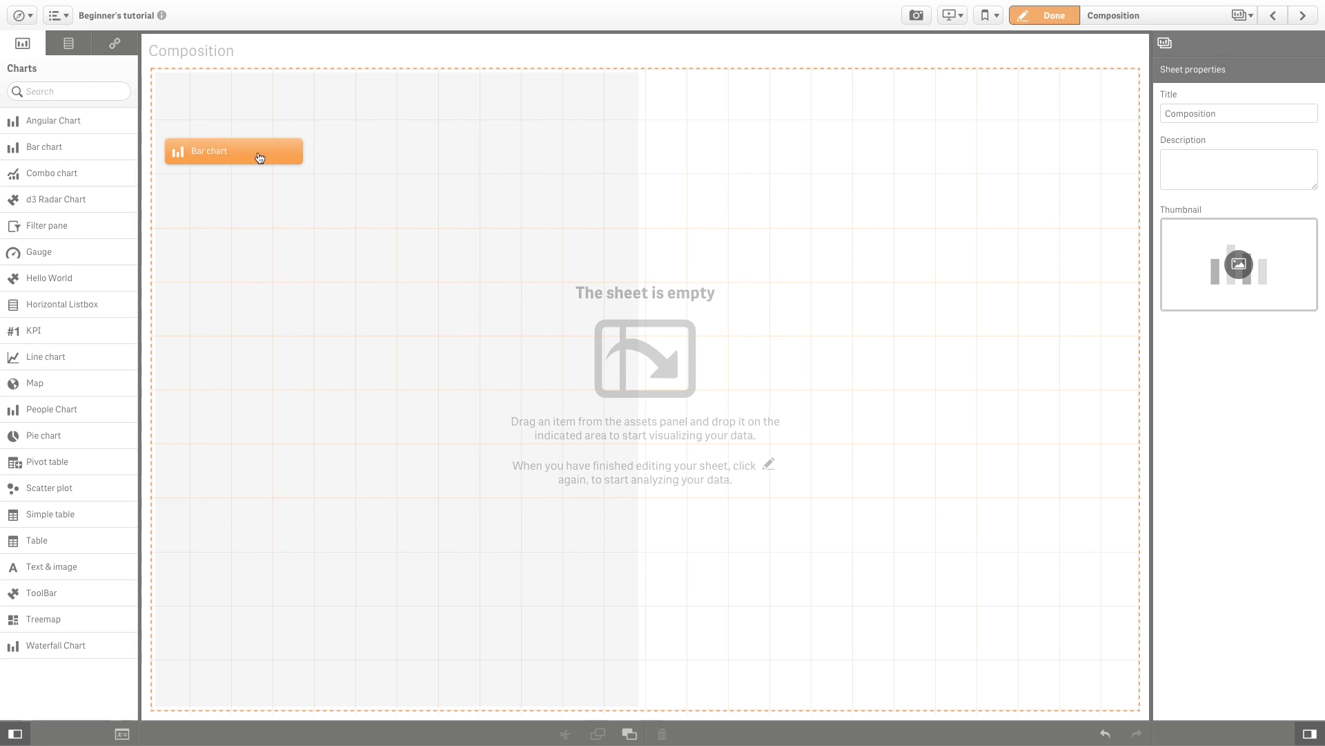
Step: Place a bar chart on the sheet with measure Sum(Sales) and dimension Quarter
left_click_drag(261, 154, 395, 282)
left_click(398, 269)
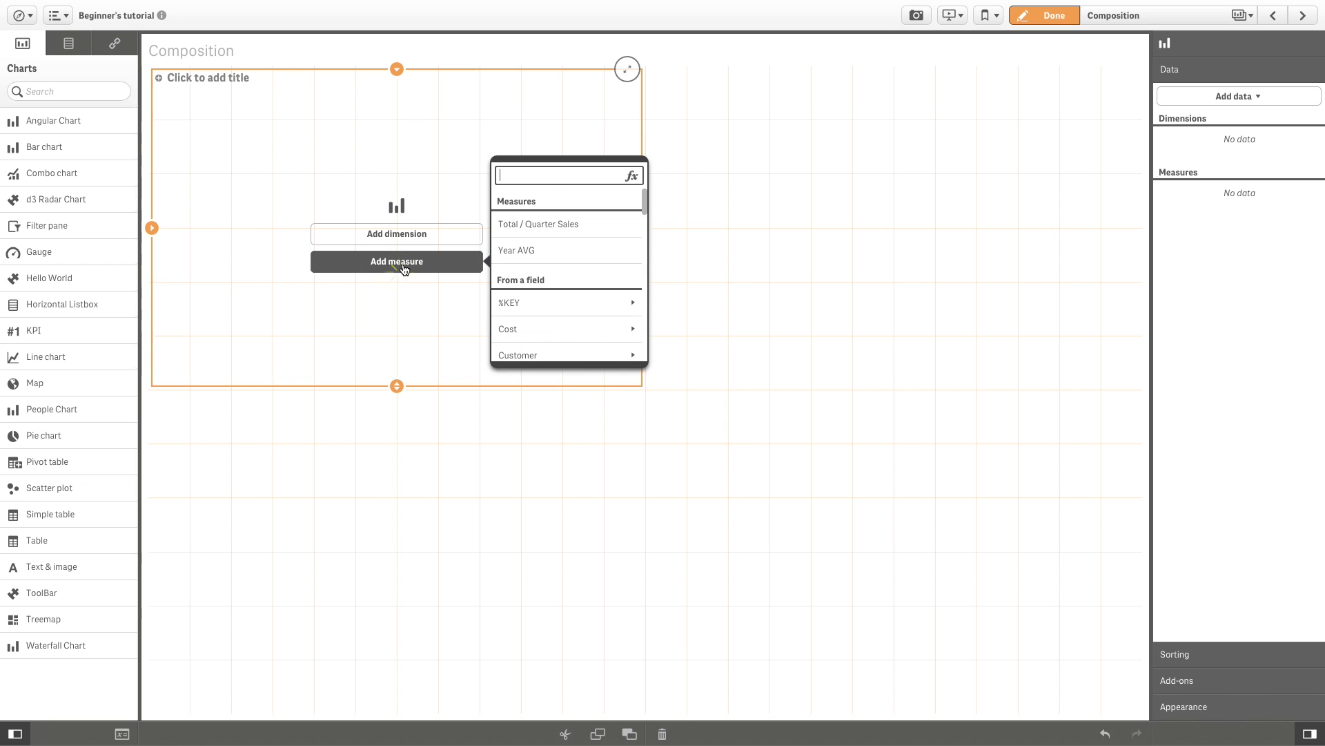
type("Sa")
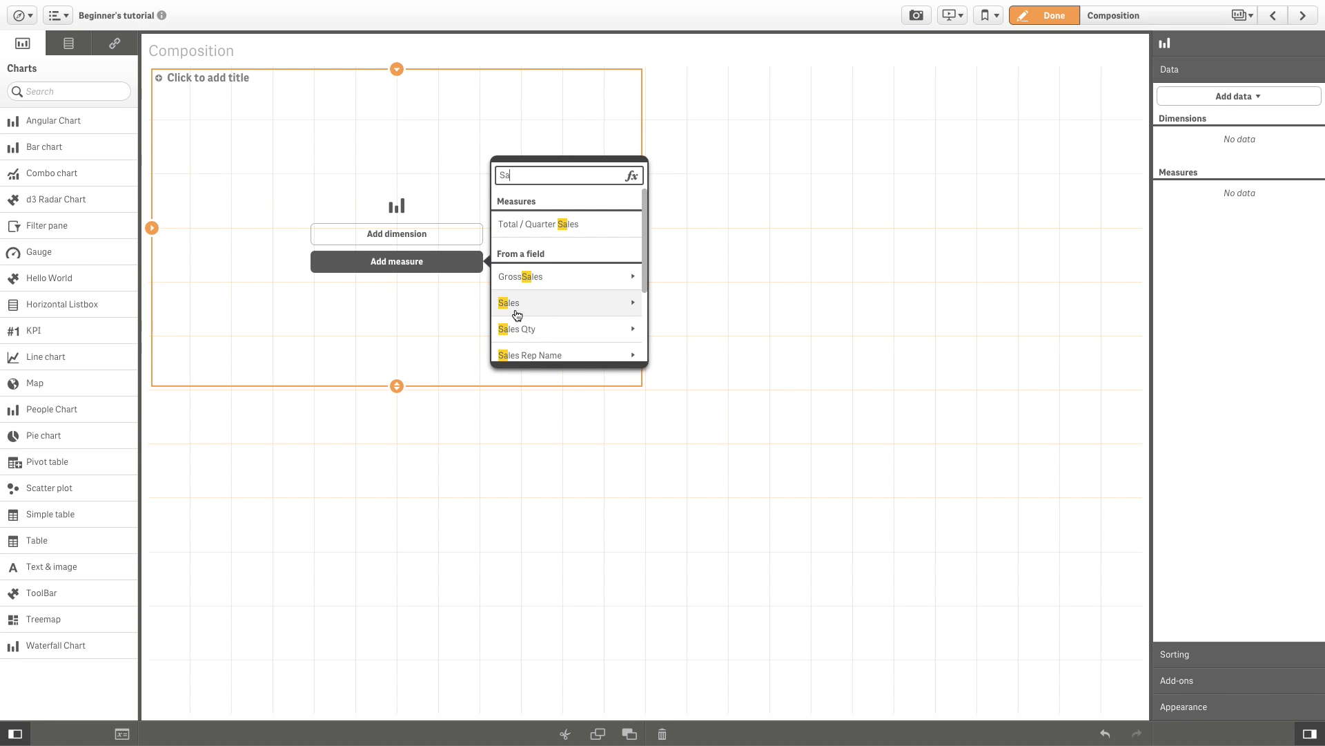
left_click(515, 301)
left_click(526, 225)
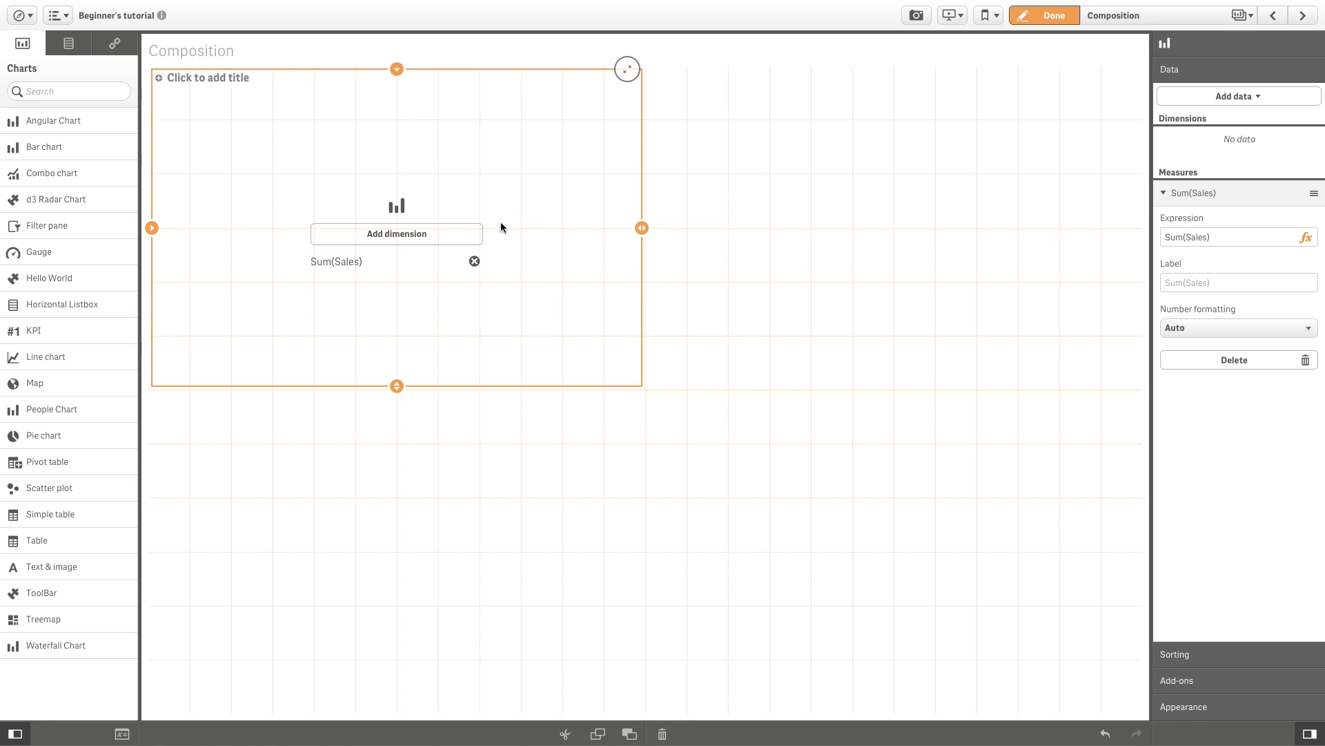
left_click(448, 234)
type("qu")
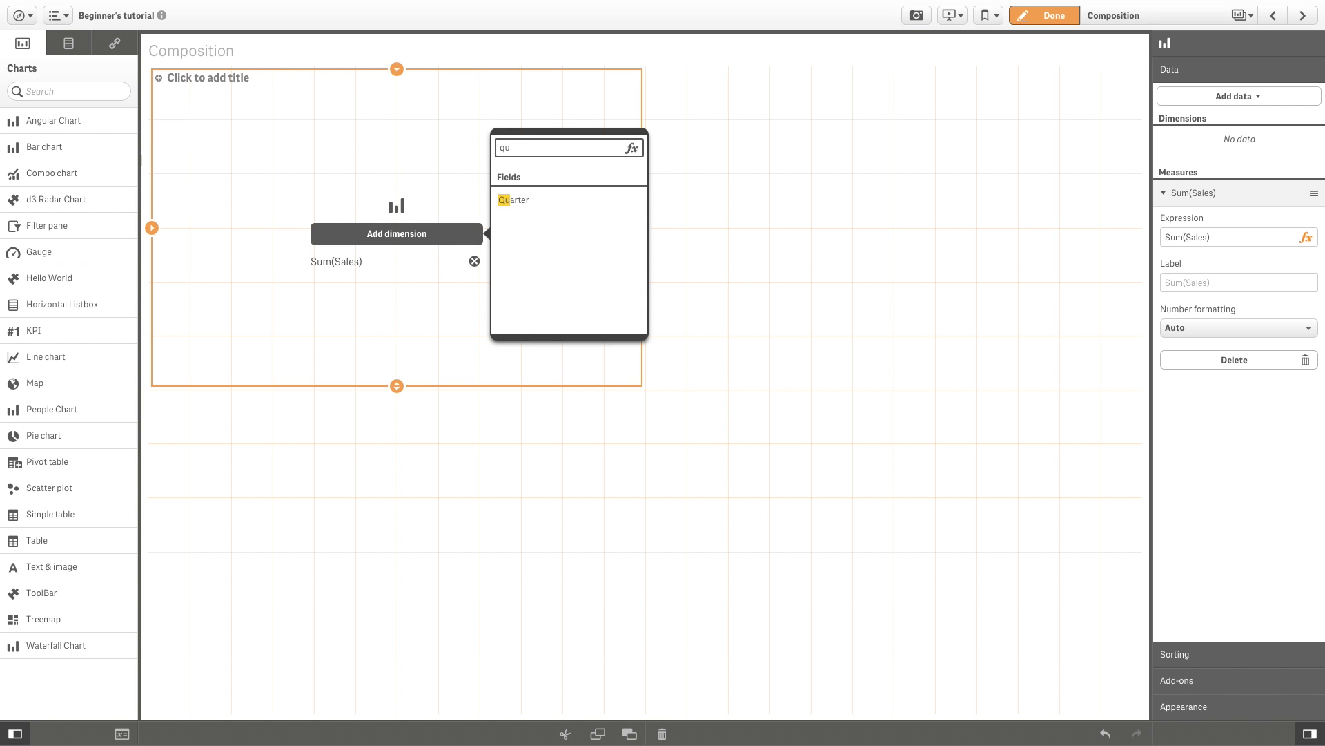
left_click(521, 201)
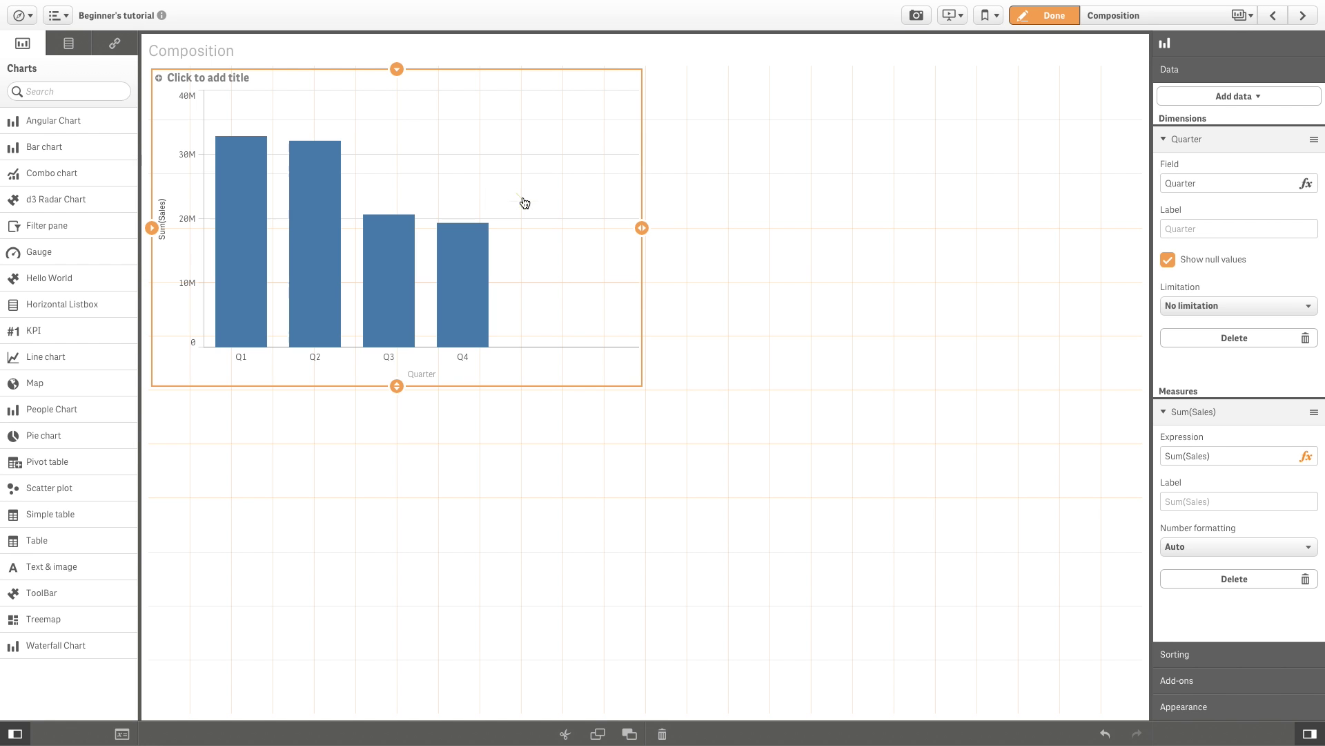
Step: Add Region from the field list as the chart's second dimension
left_click(80, 54)
left_click(69, 90)
type("Re")
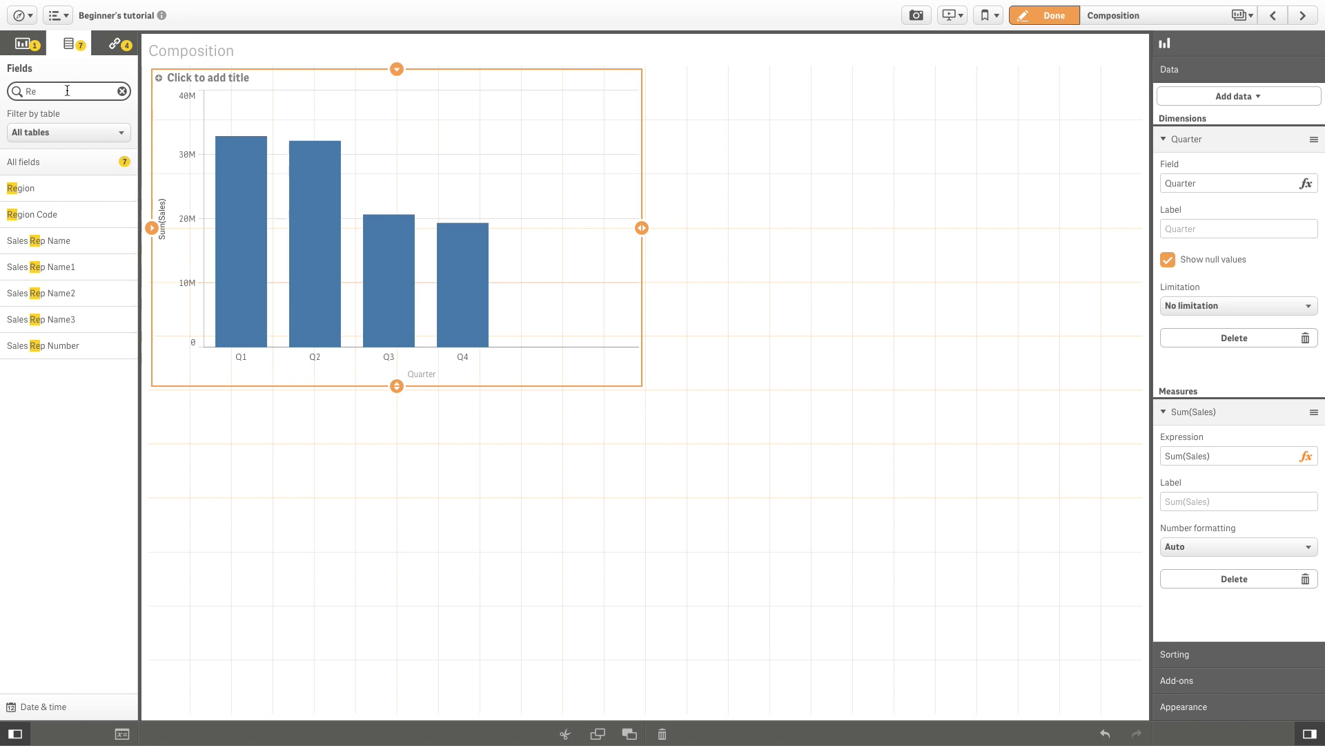
left_click_drag(38, 187, 338, 220)
left_click(364, 196)
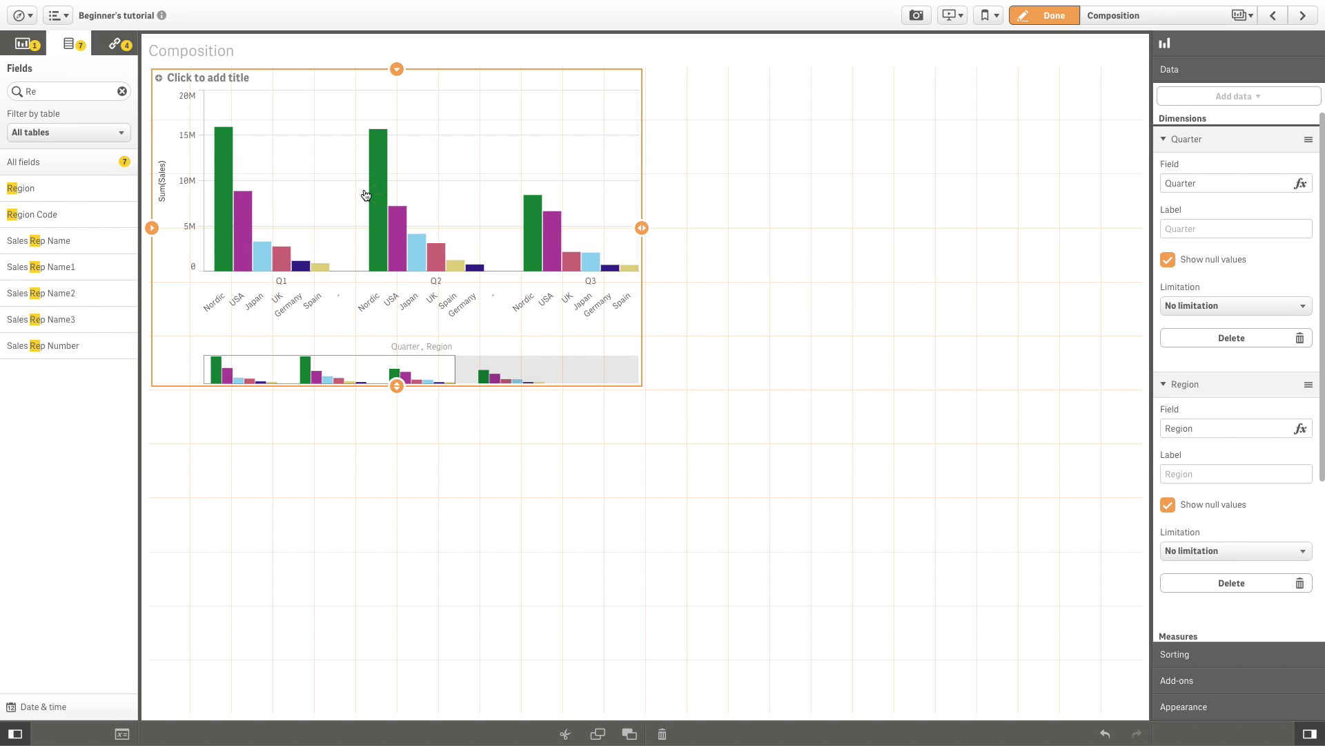
Step: Set the bar chart presentation to Stacked and turn on Show legend
left_click(1187, 716)
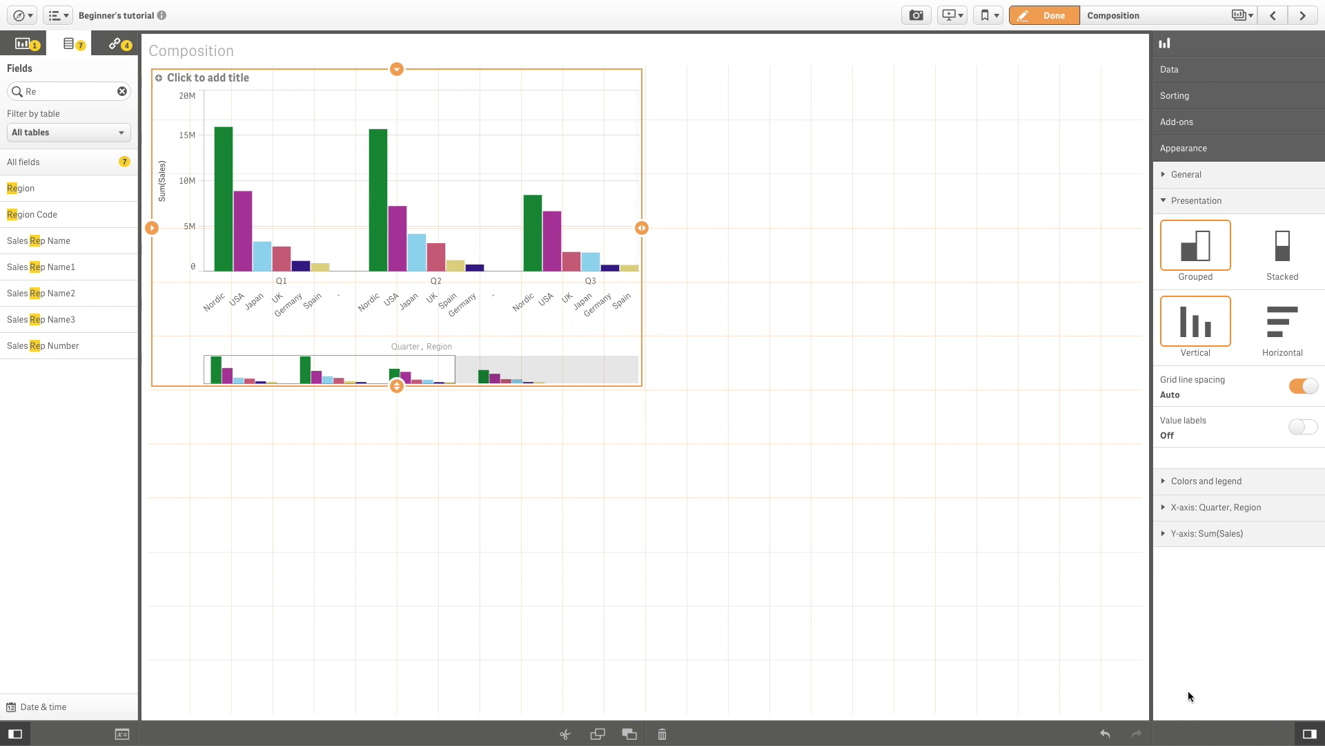
left_click(1275, 268)
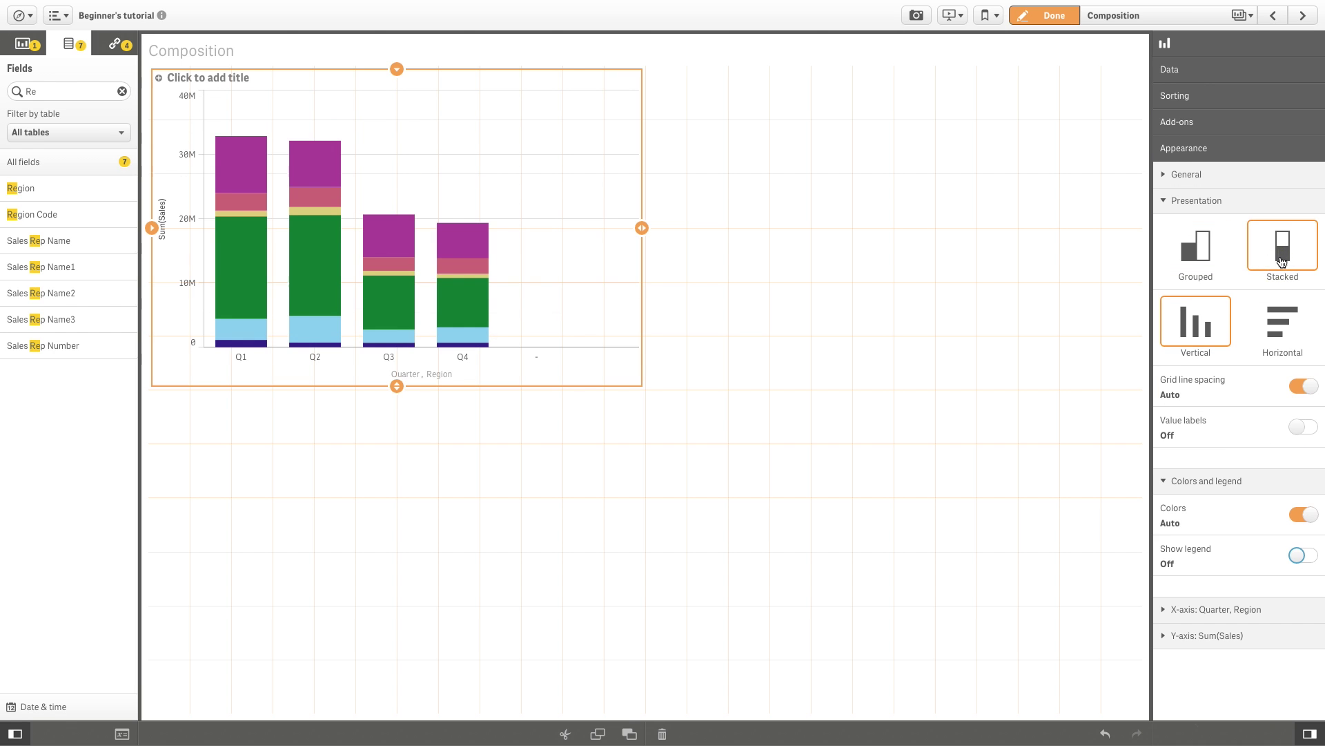
left_click(1304, 554)
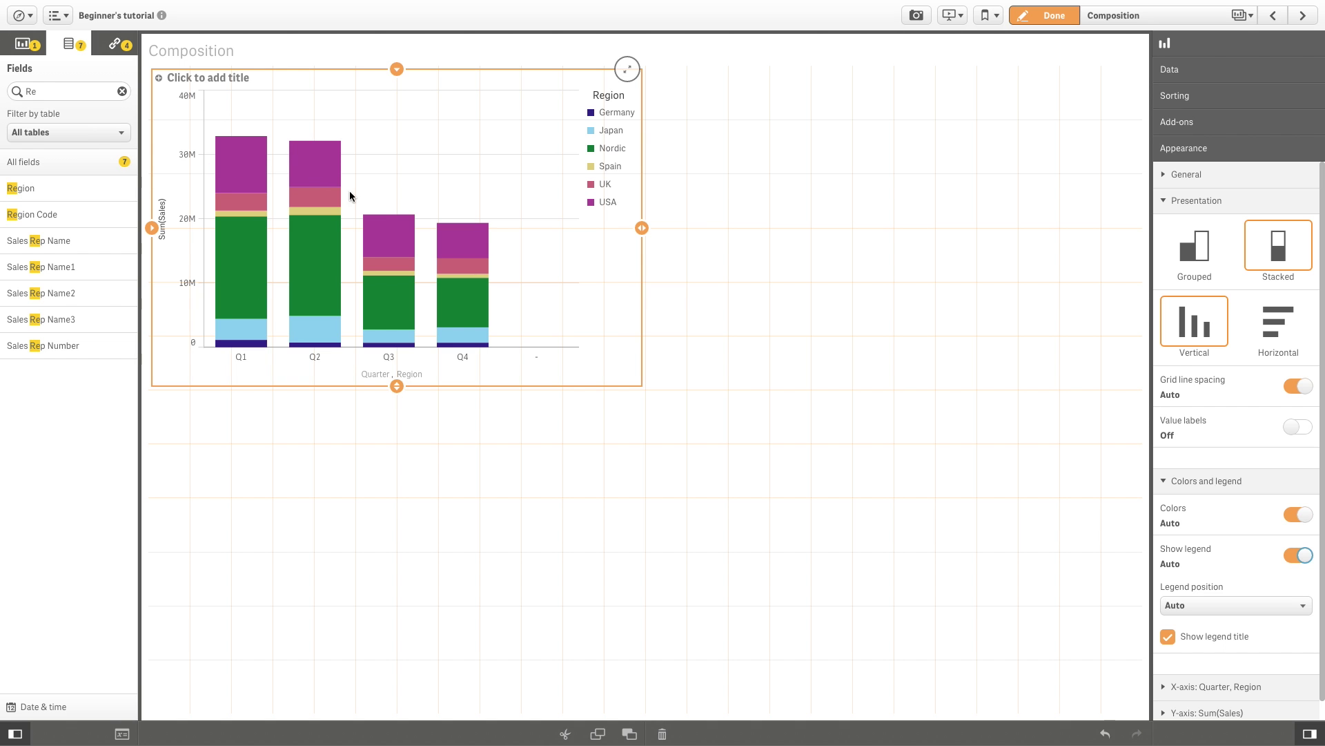
Step: Copy the stacked bar chart and paste a duplicate onto the sheet
right_click(489, 235)
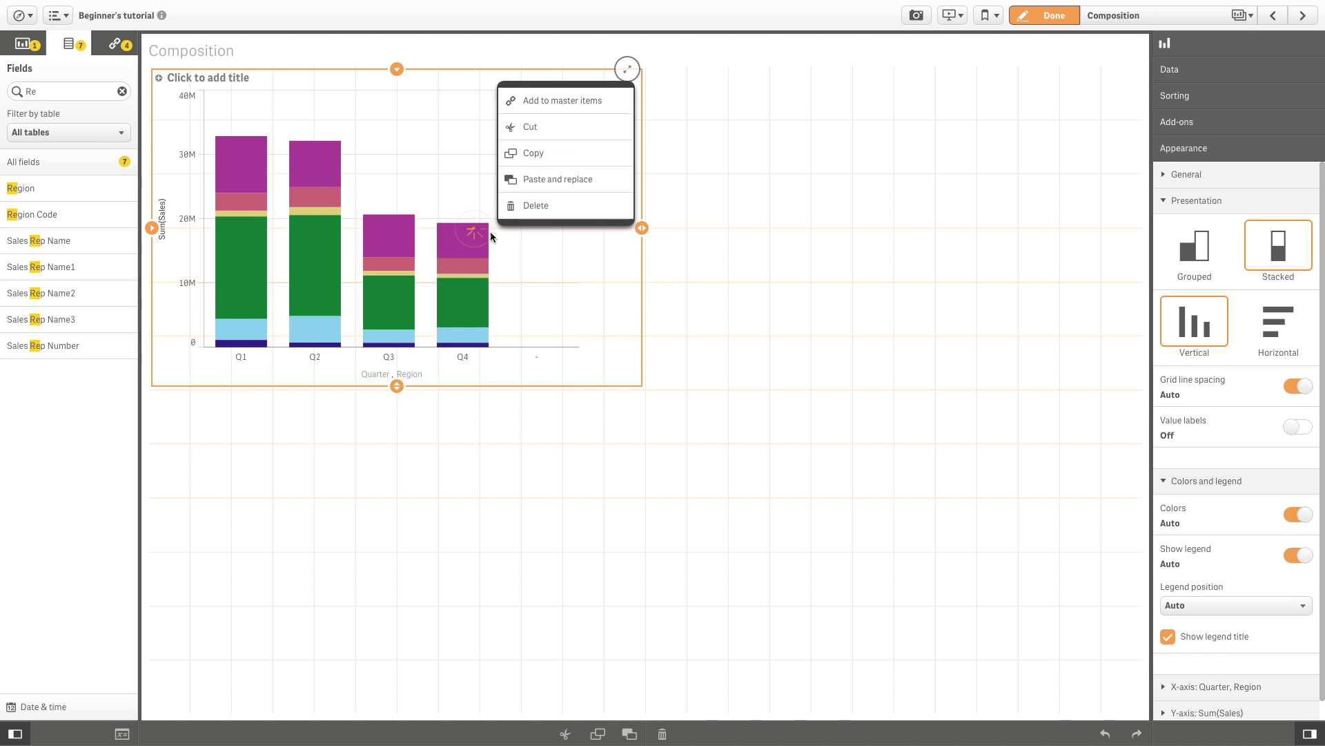
left_click(533, 156)
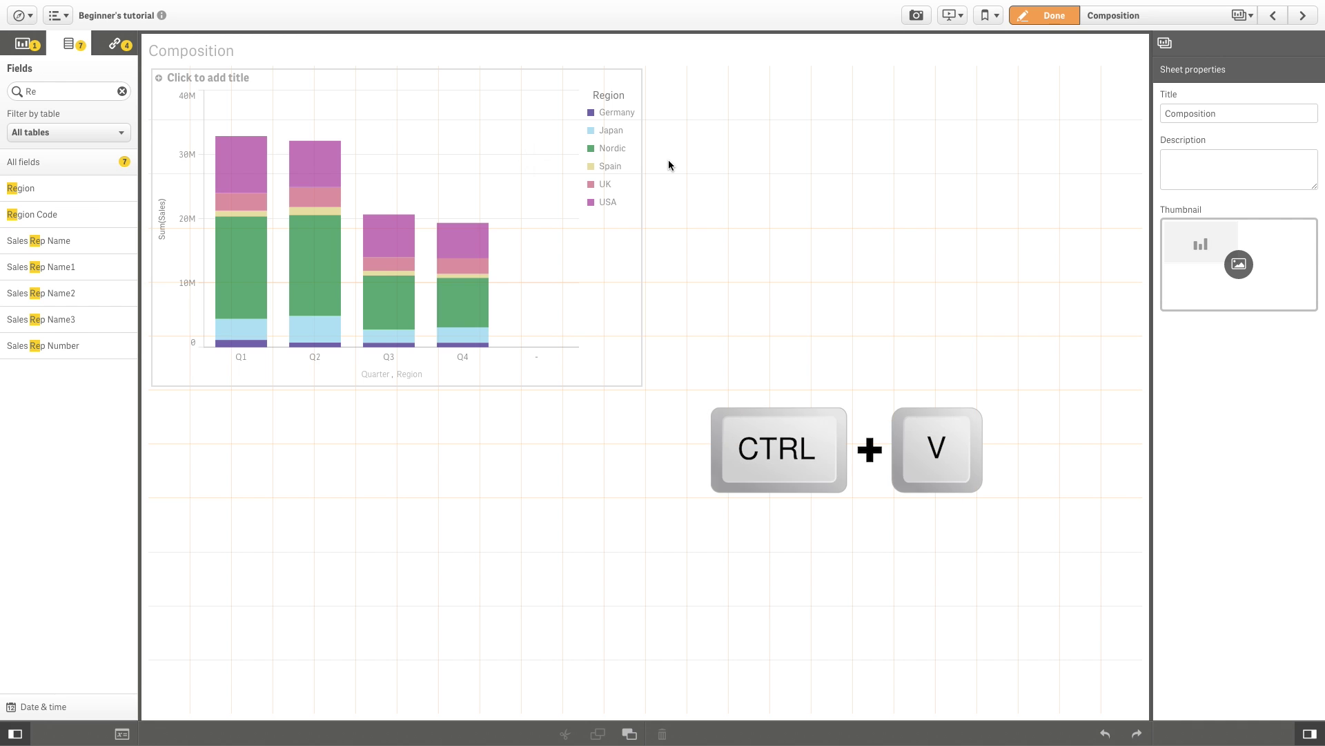
key("ctrl+v")
Step: Change the copy's measure to Sum(Sales) / sum(total <Quarter>Sales)
left_click(1189, 83)
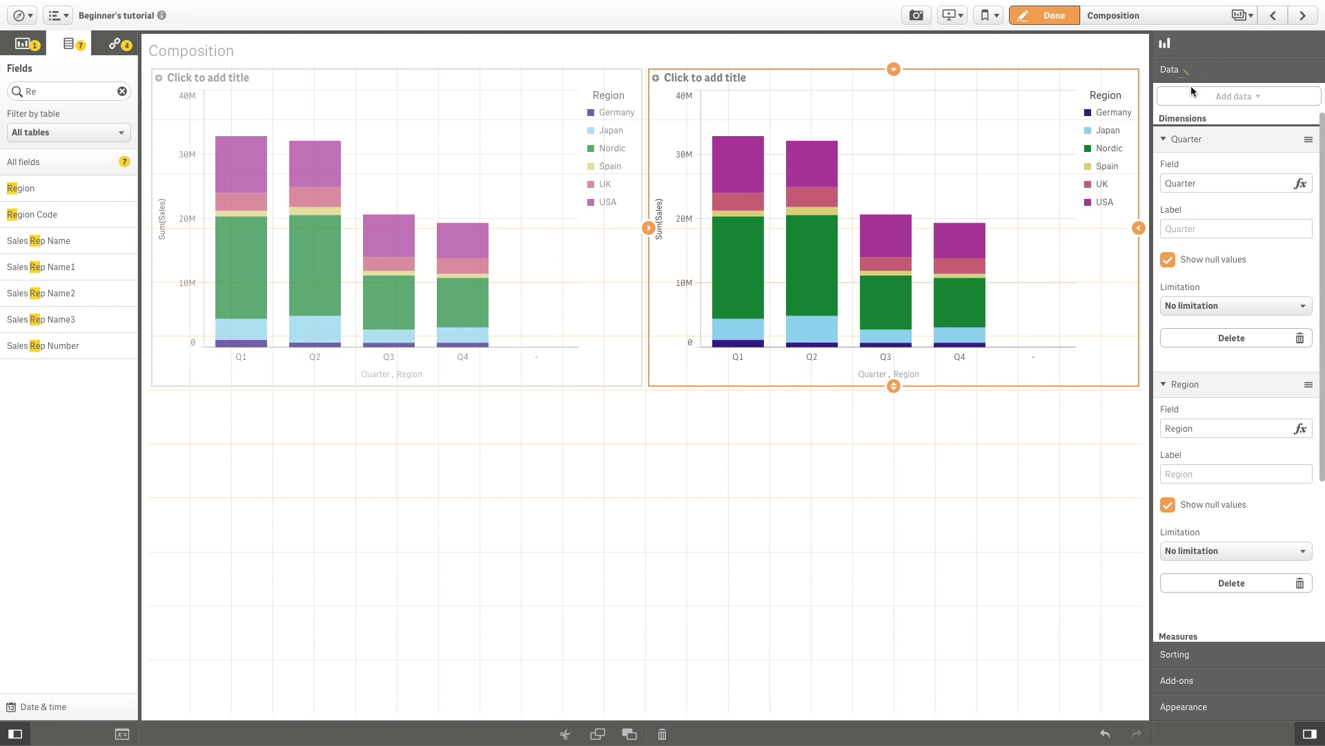
scroll(1268, 442, "down", 2)
scroll(1267, 448, "down", 1)
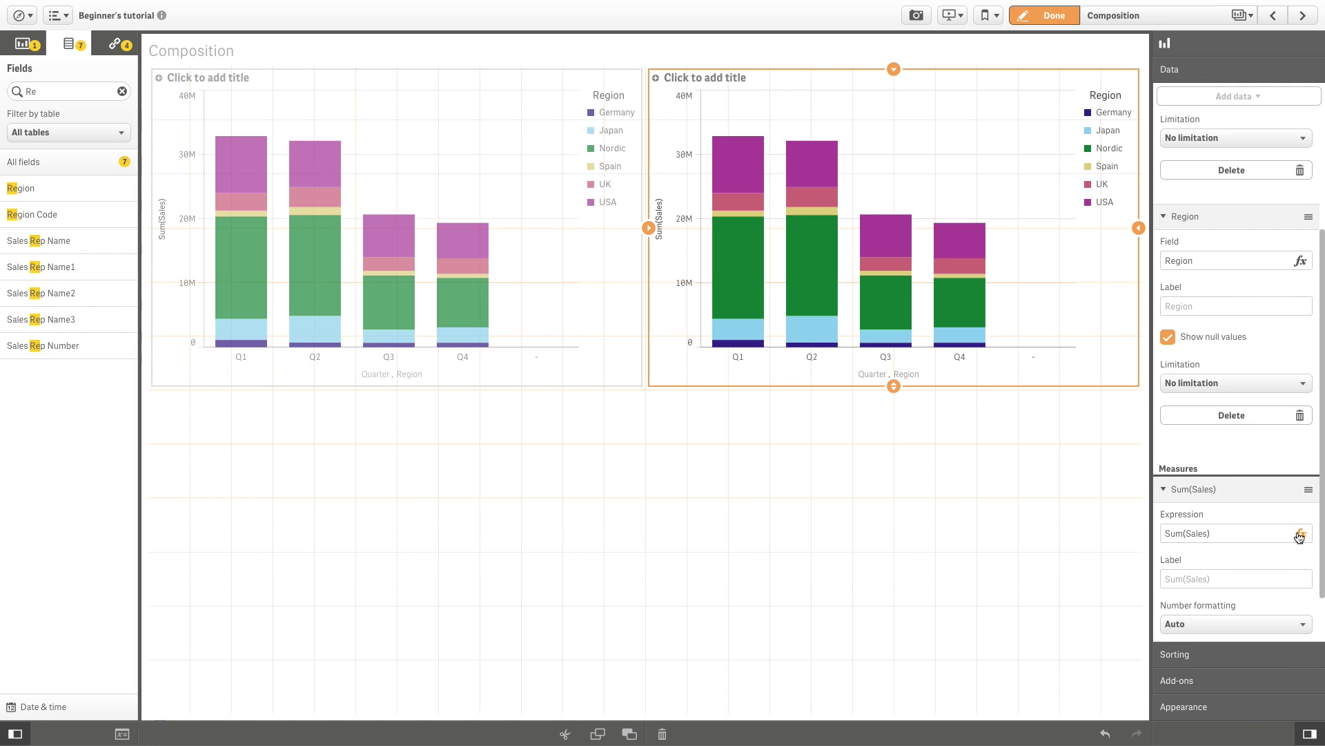
left_click(1298, 536)
left_click(280, 91)
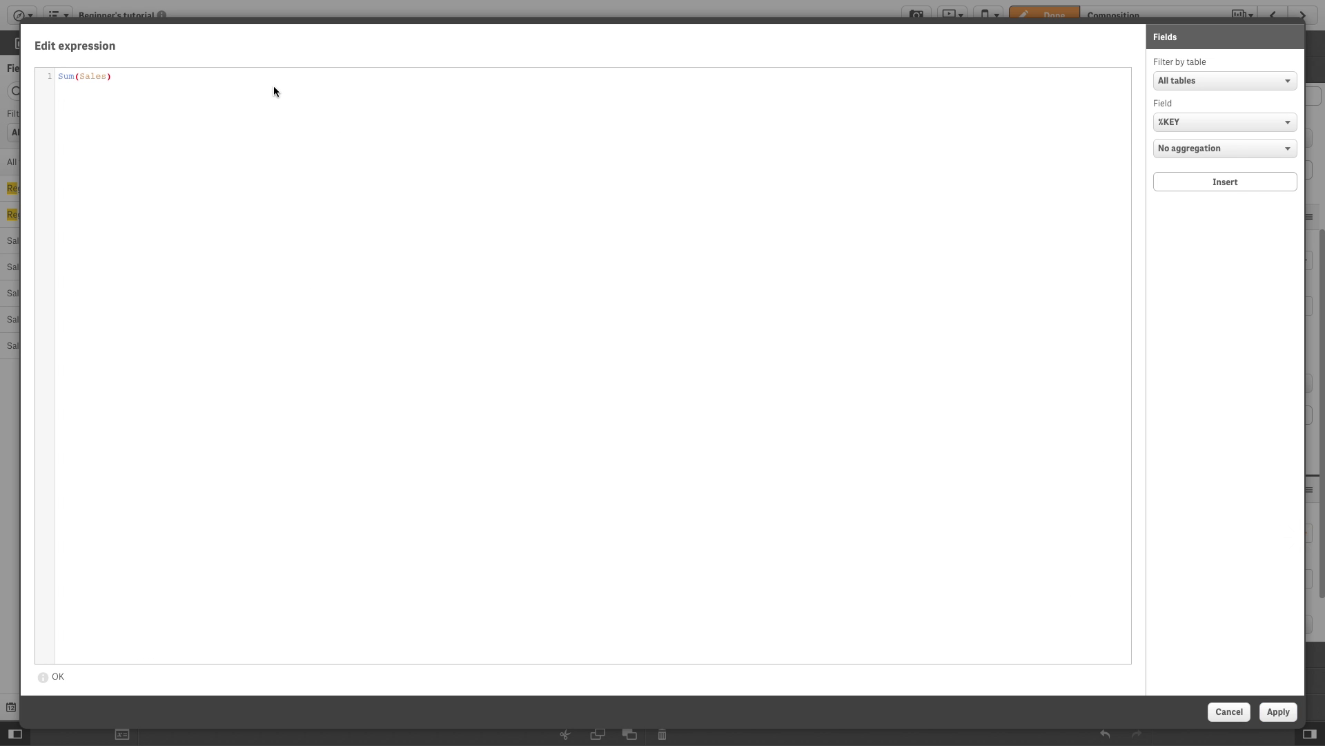
type("/ sum (total <Quart")
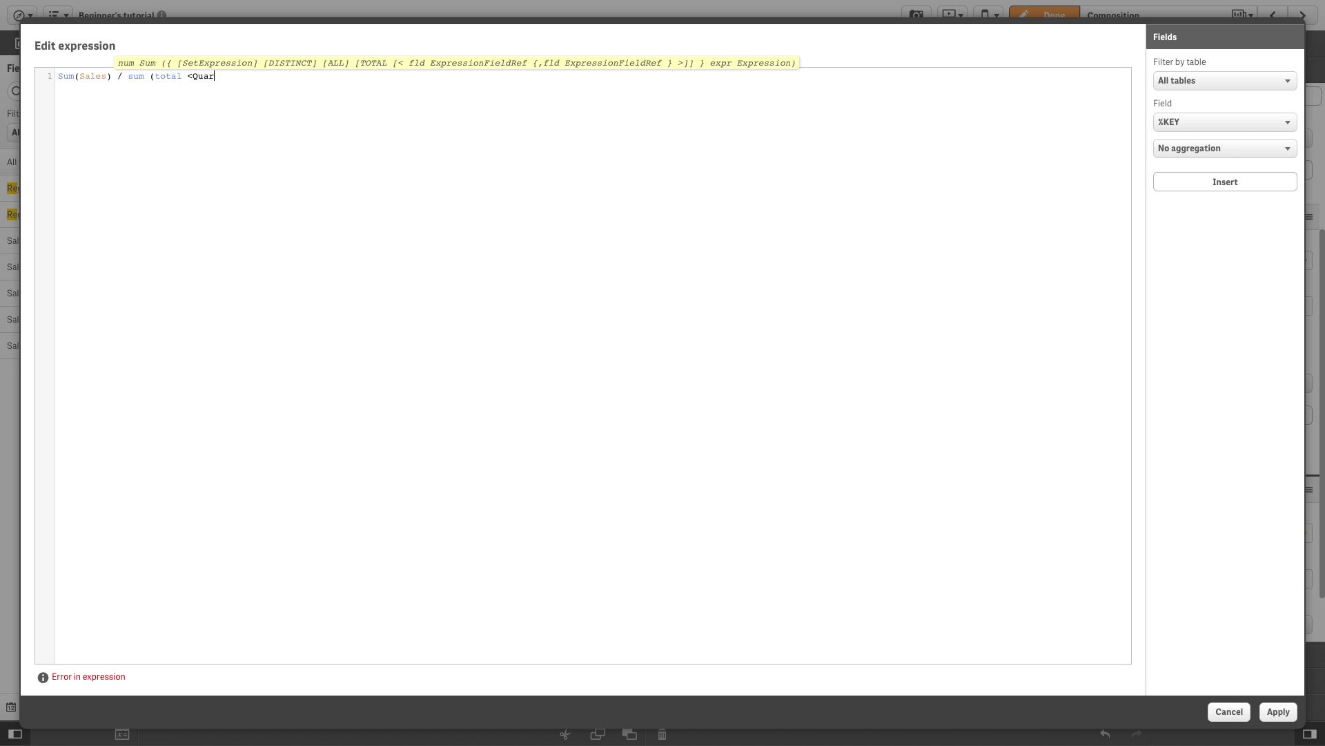
type("er>Sales)")
left_click(1278, 711)
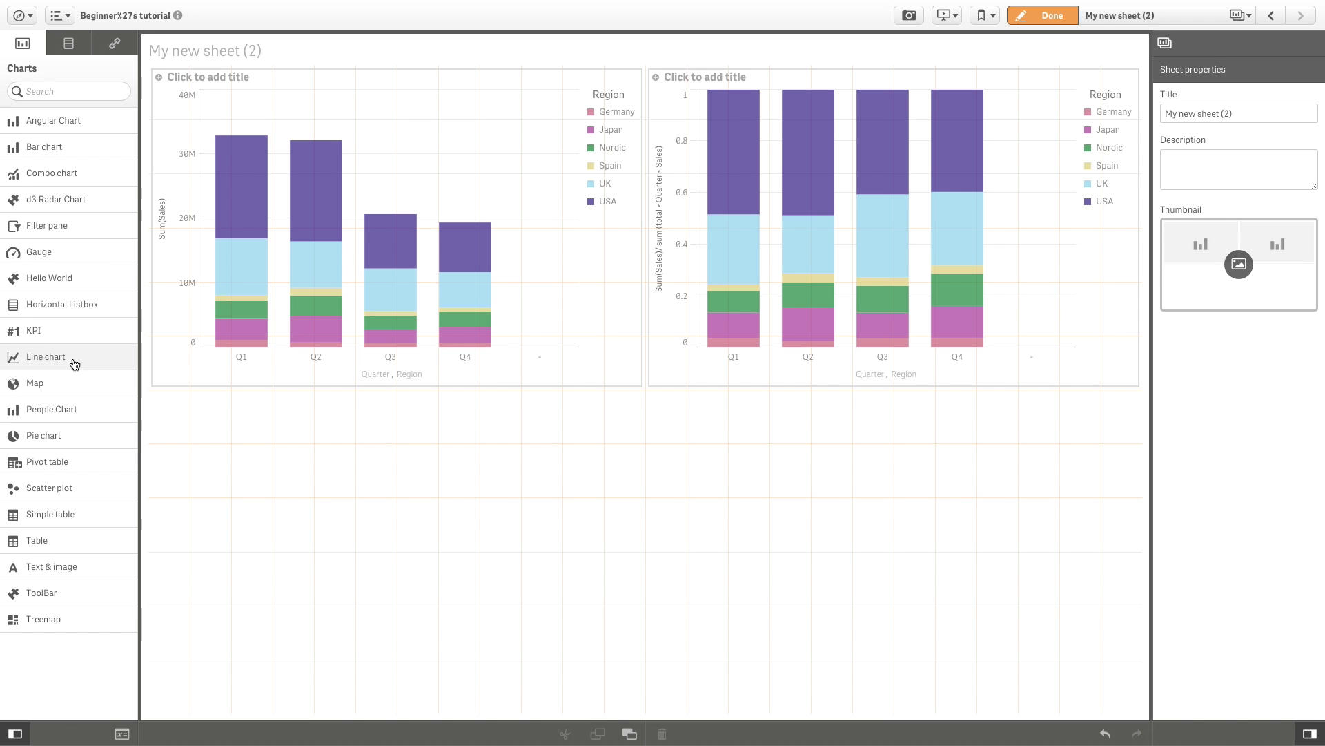
Step: Place a line chart below the bar charts with Sum(Sales) as its measure
left_click_drag(65, 359, 290, 536)
double_click(50, 94)
type("Sa")
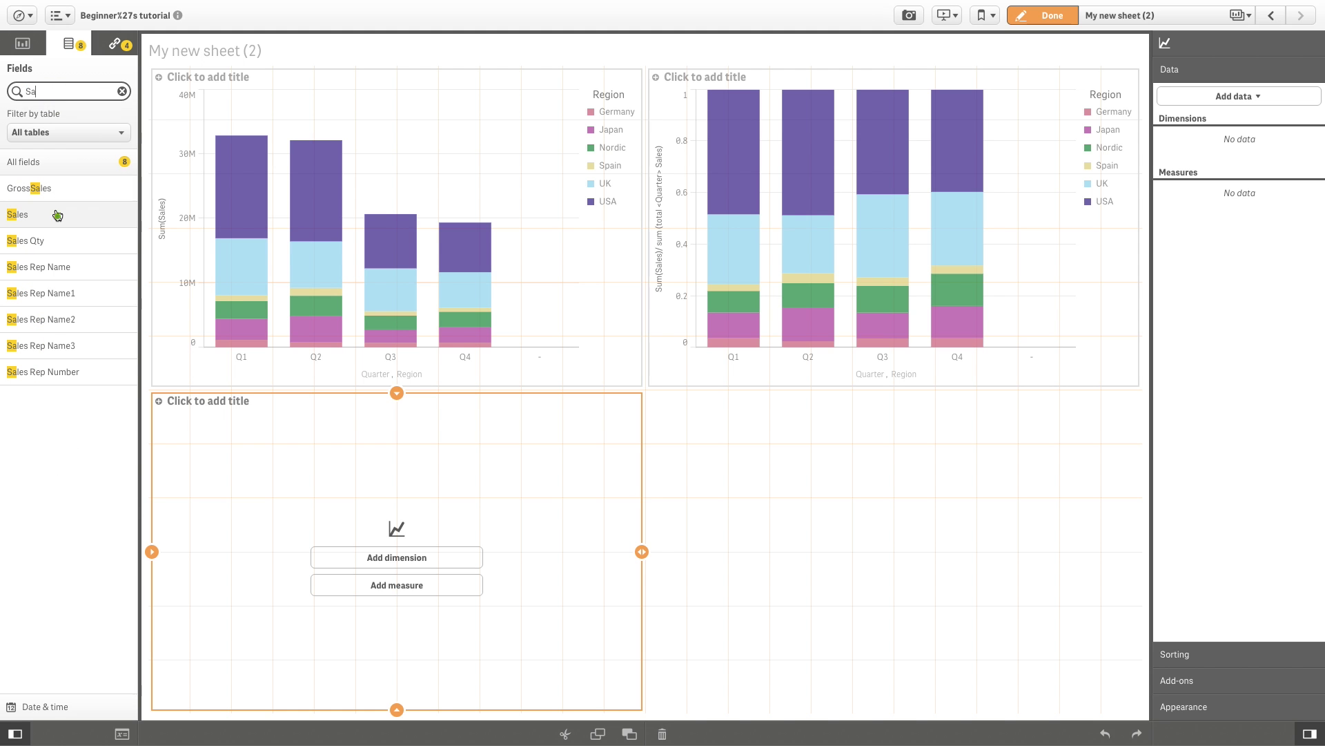
left_click_drag(56, 214, 375, 546)
left_click(374, 550)
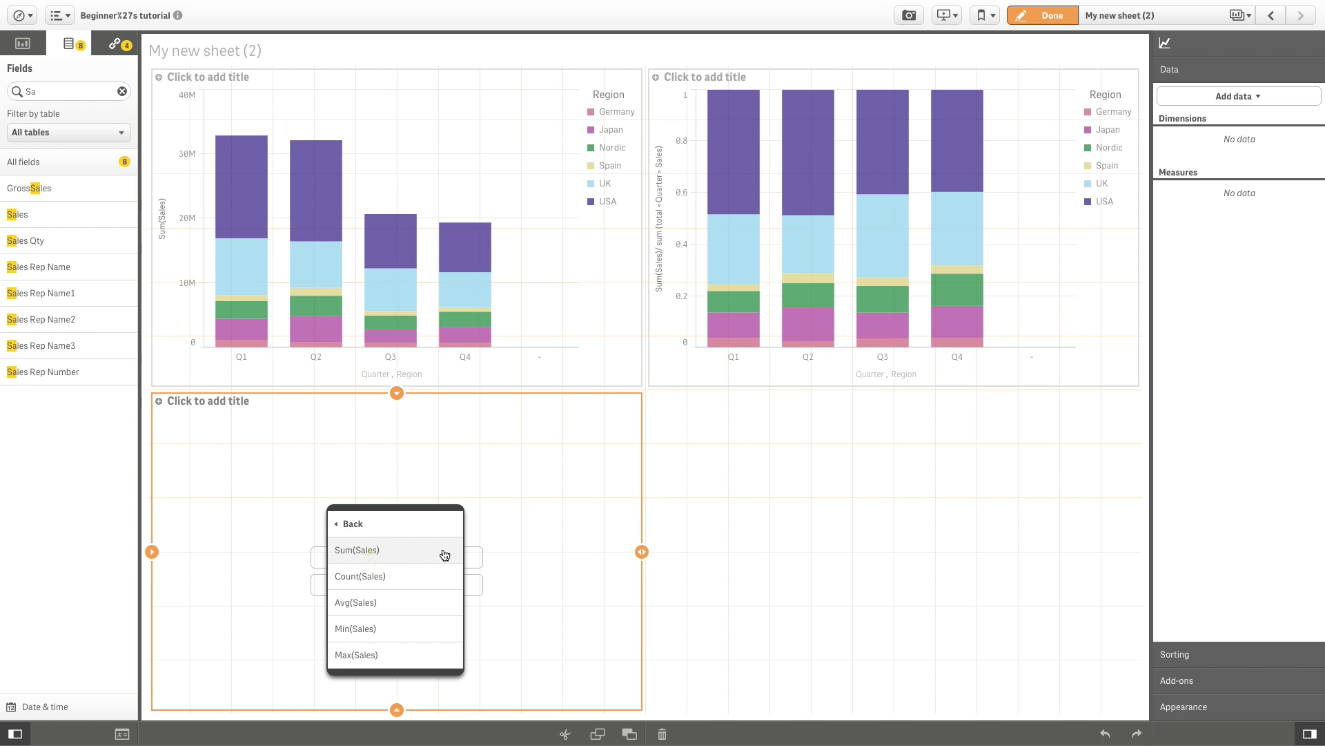
left_click(425, 553)
Step: Add Month and Region as the line chart's dimensions
double_click(48, 91)
type("Month")
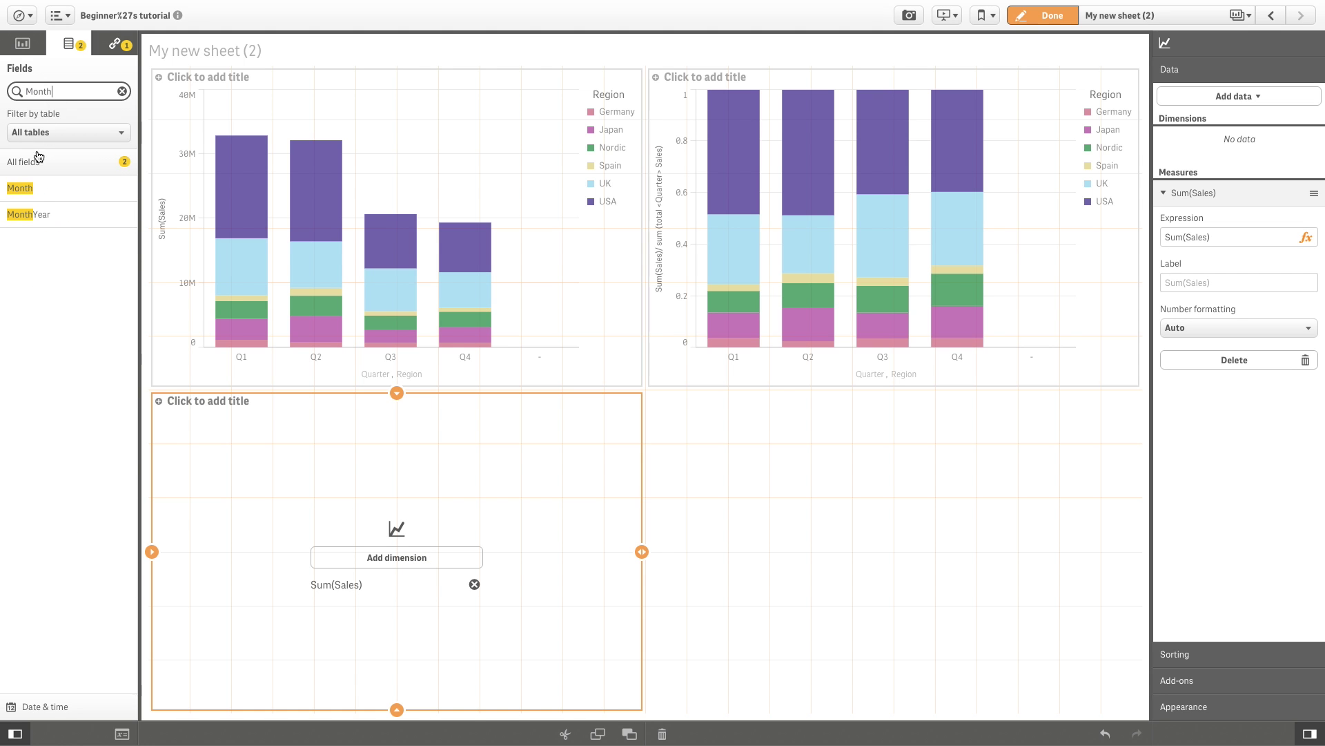
left_click_drag(28, 188, 395, 546)
left_click(405, 528)
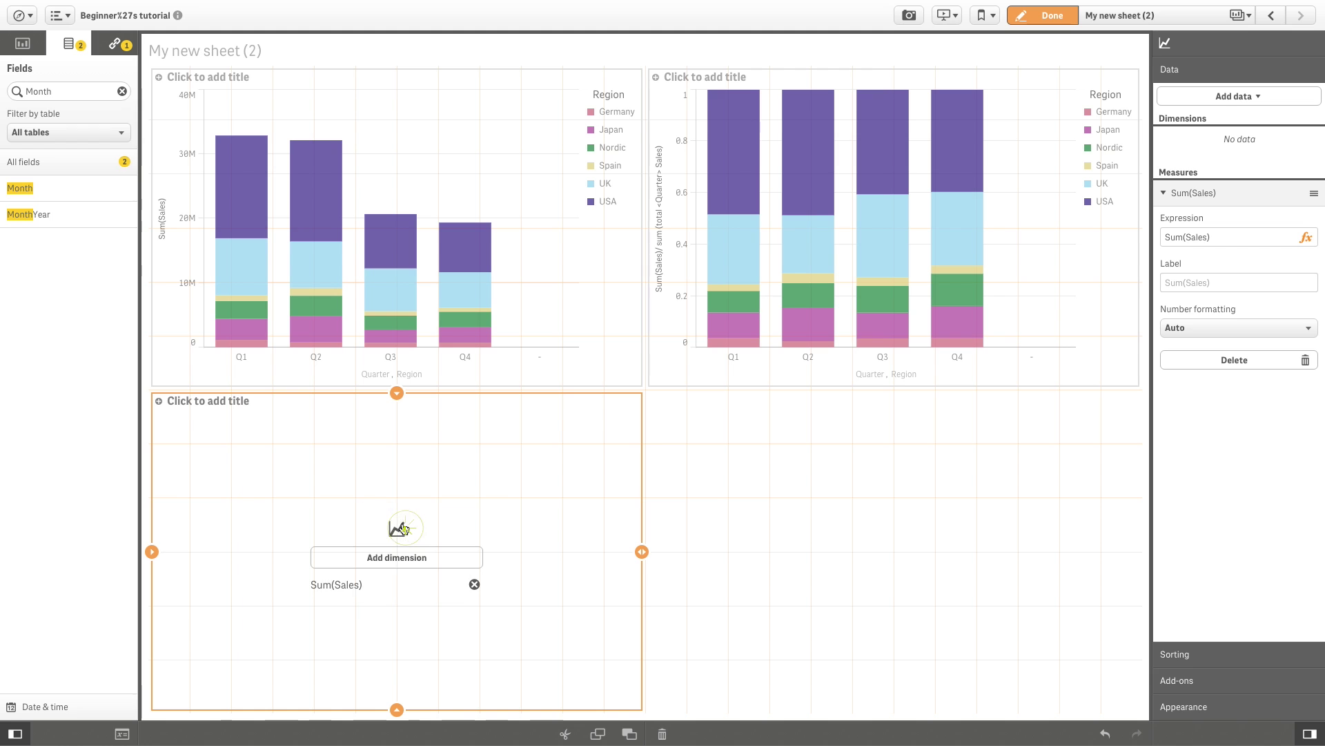
left_click(121, 91)
type("Re")
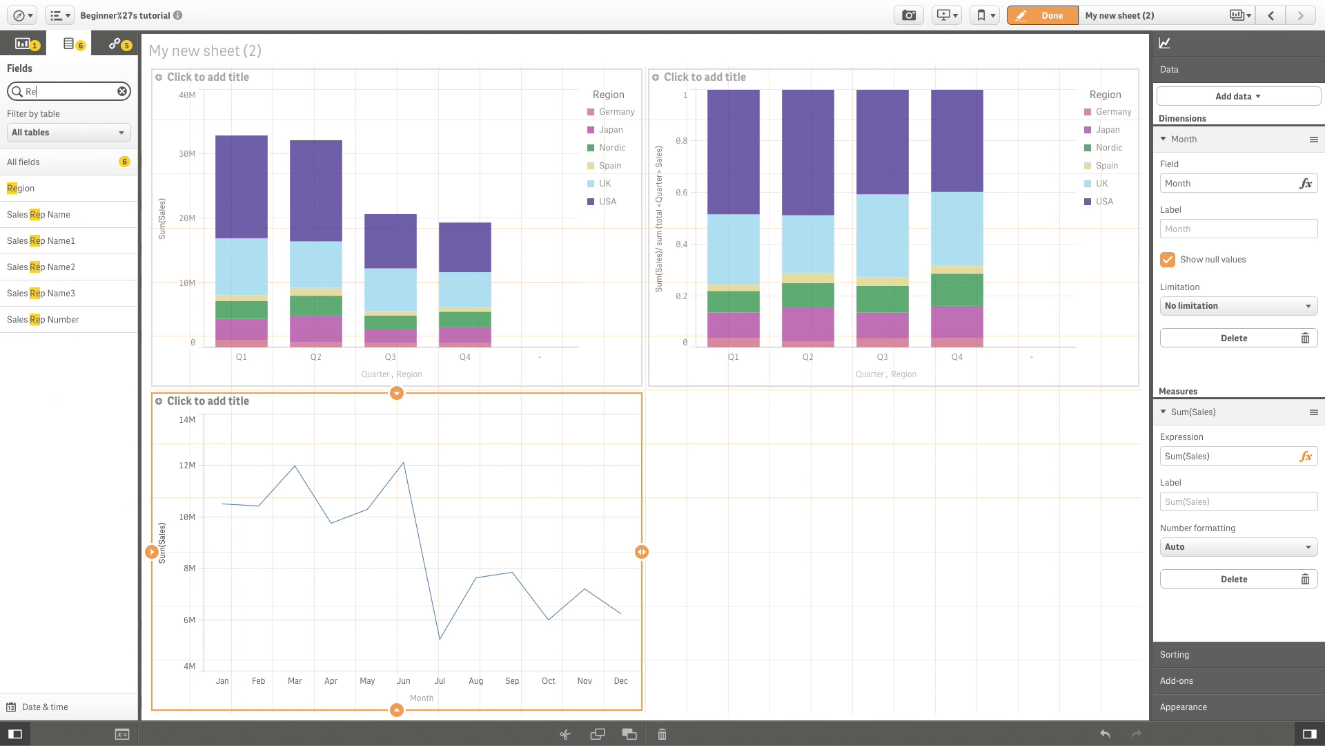
left_click_drag(84, 187, 414, 557)
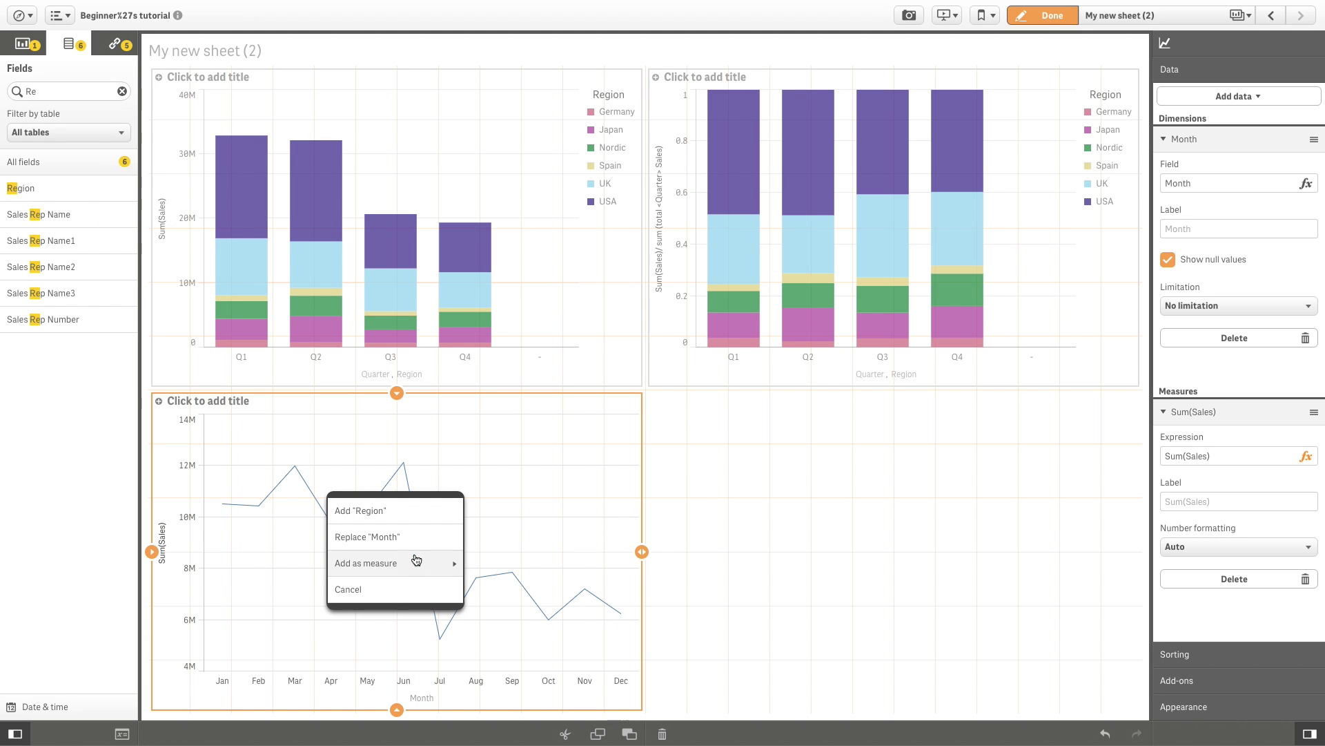
left_click(413, 518)
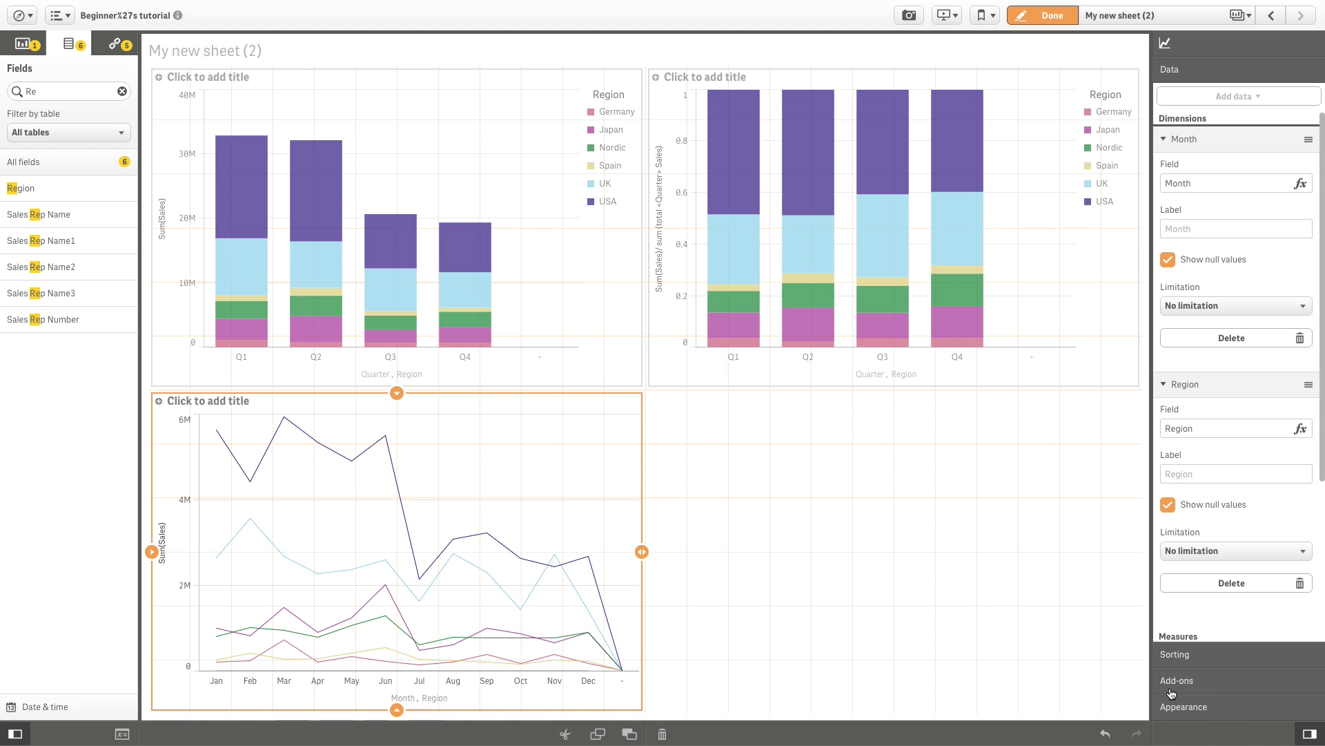
Step: Switch the line chart to Area with Stacked area enabled
left_click(1195, 704)
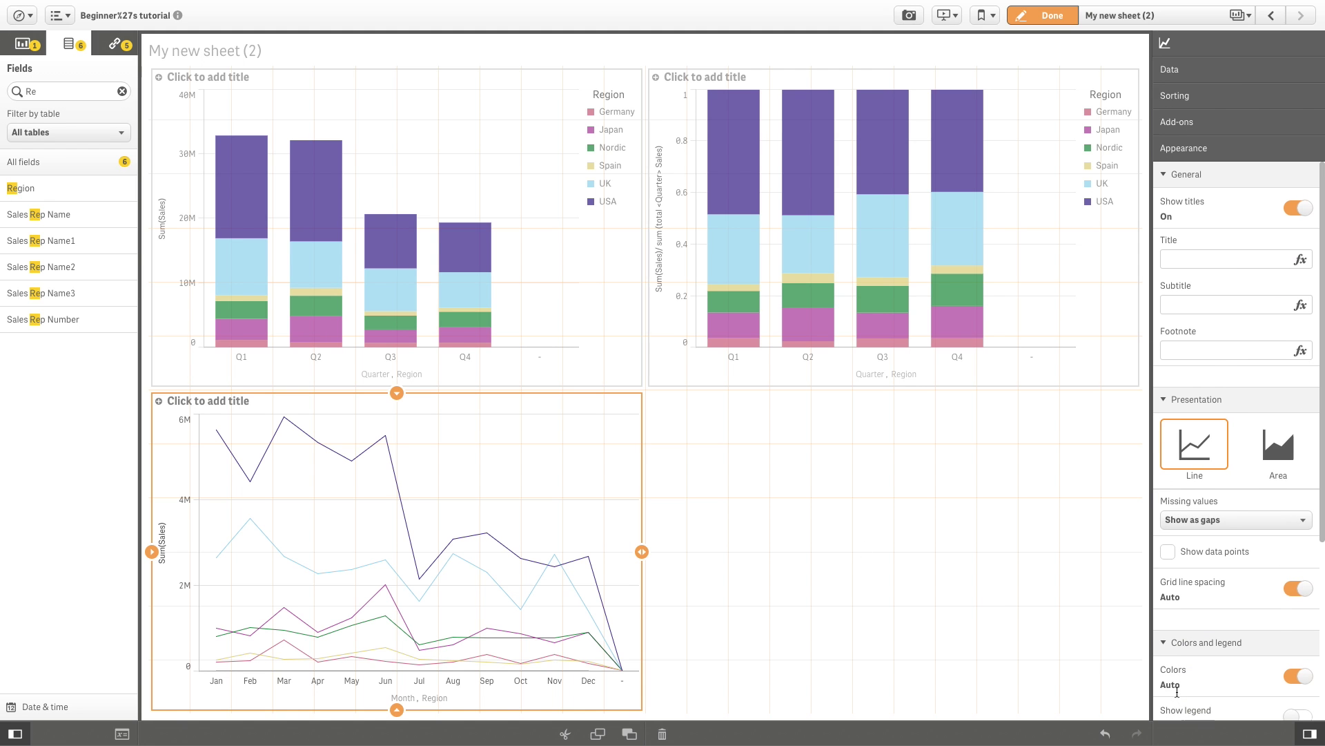
left_click(1276, 452)
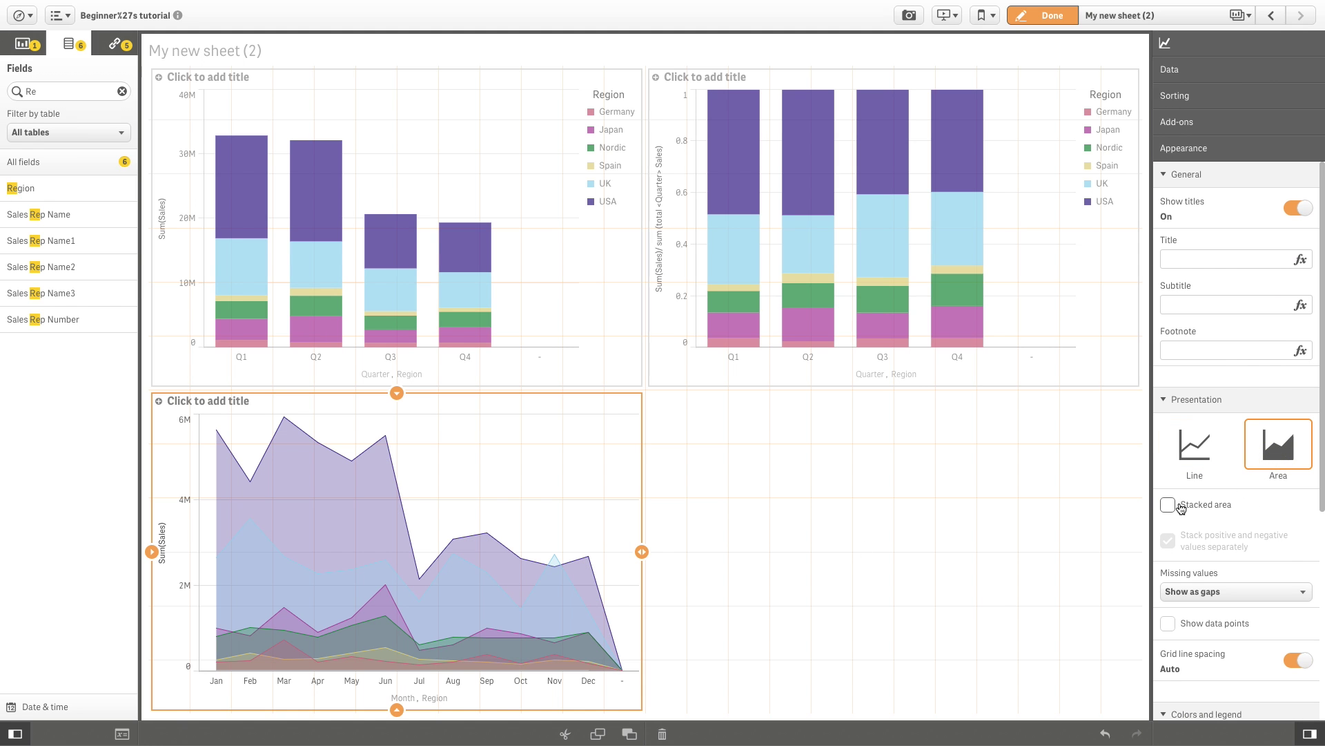
left_click(1167, 505)
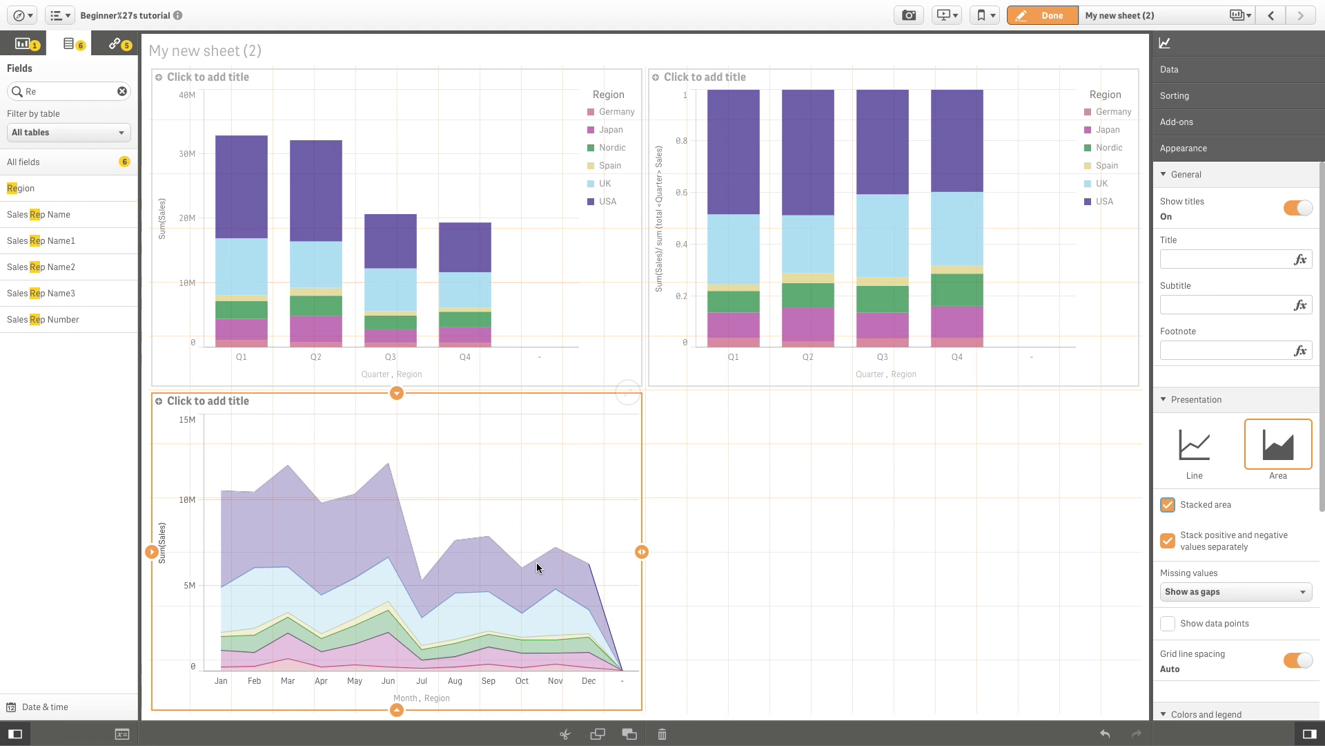
Step: Copy the area chart and paste it into the empty lower-right cell
right_click(540, 563)
left_click(568, 494)
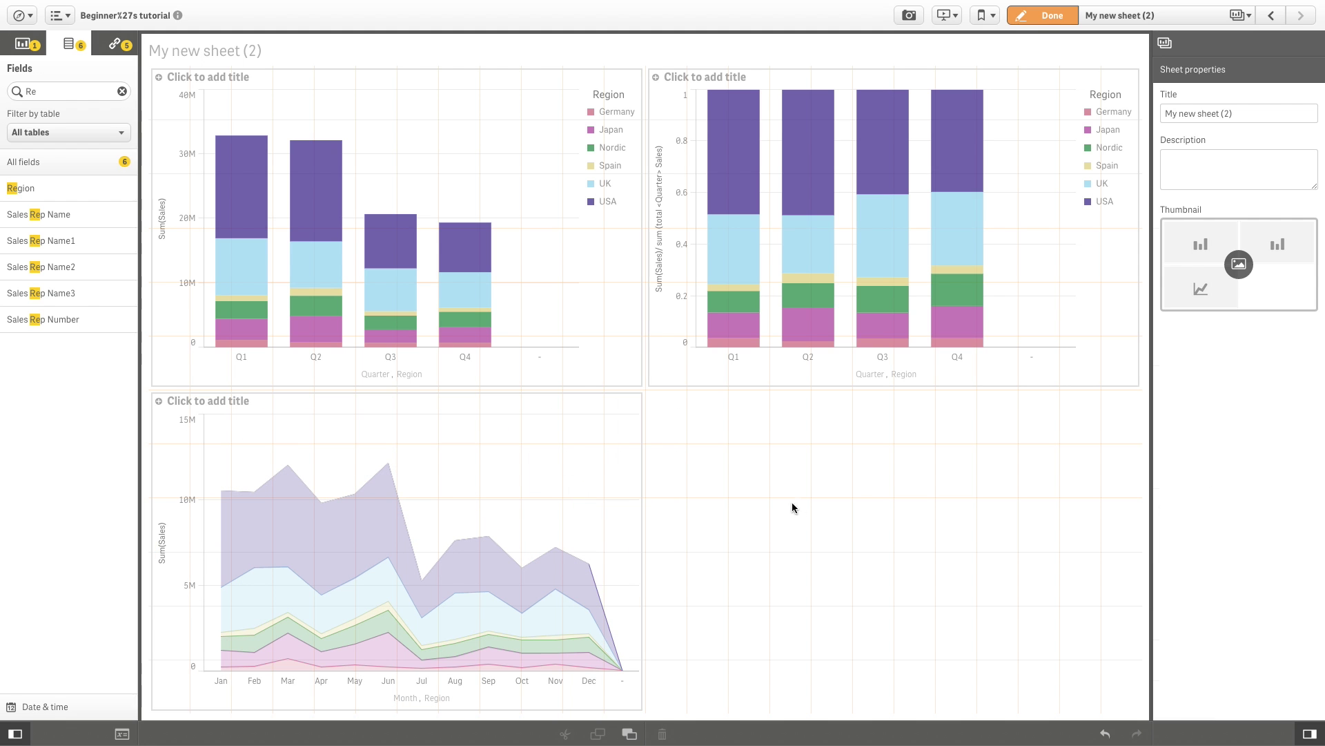
right_click(837, 520)
left_click(874, 497)
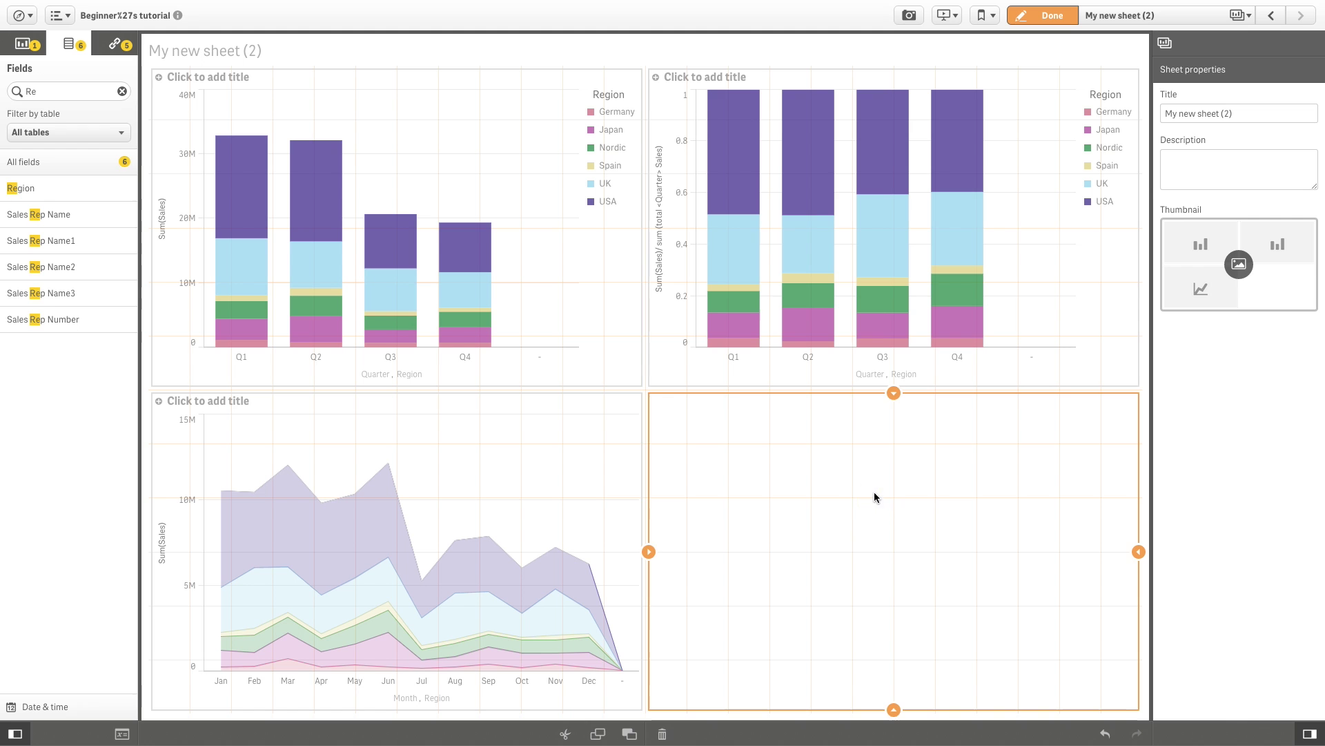
Step: Change the copy's measure to Sum(Sales) / sum(total <Month> Sales)
left_click(1228, 74)
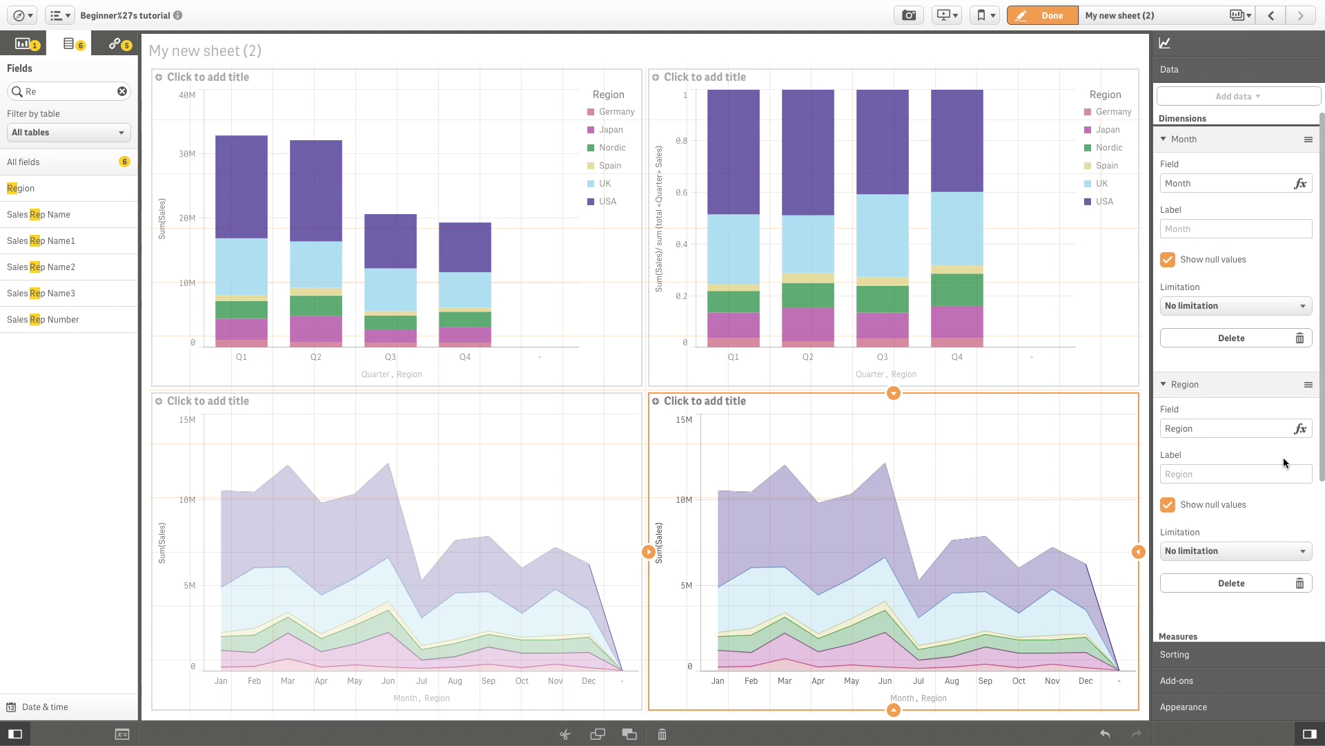
scroll(1286, 461, "down", 5)
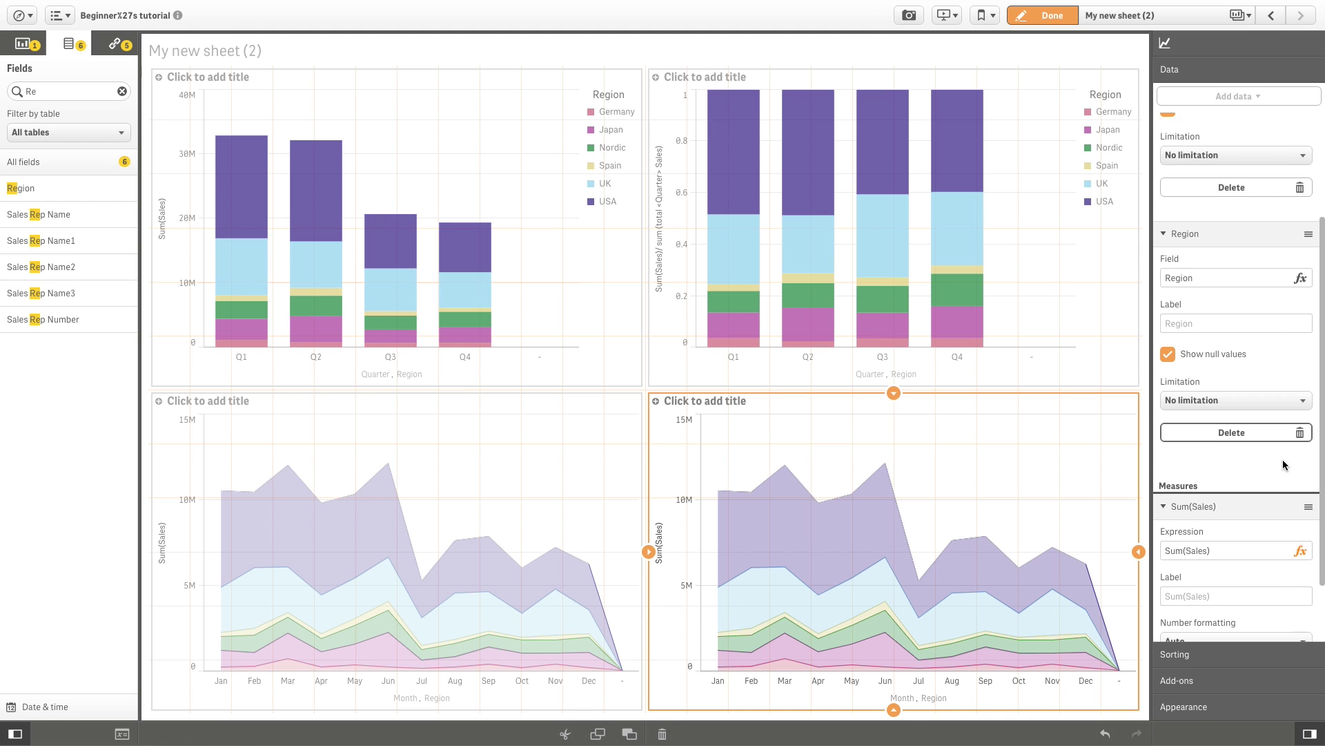
left_click(1300, 506)
type("/  sum (total <M")
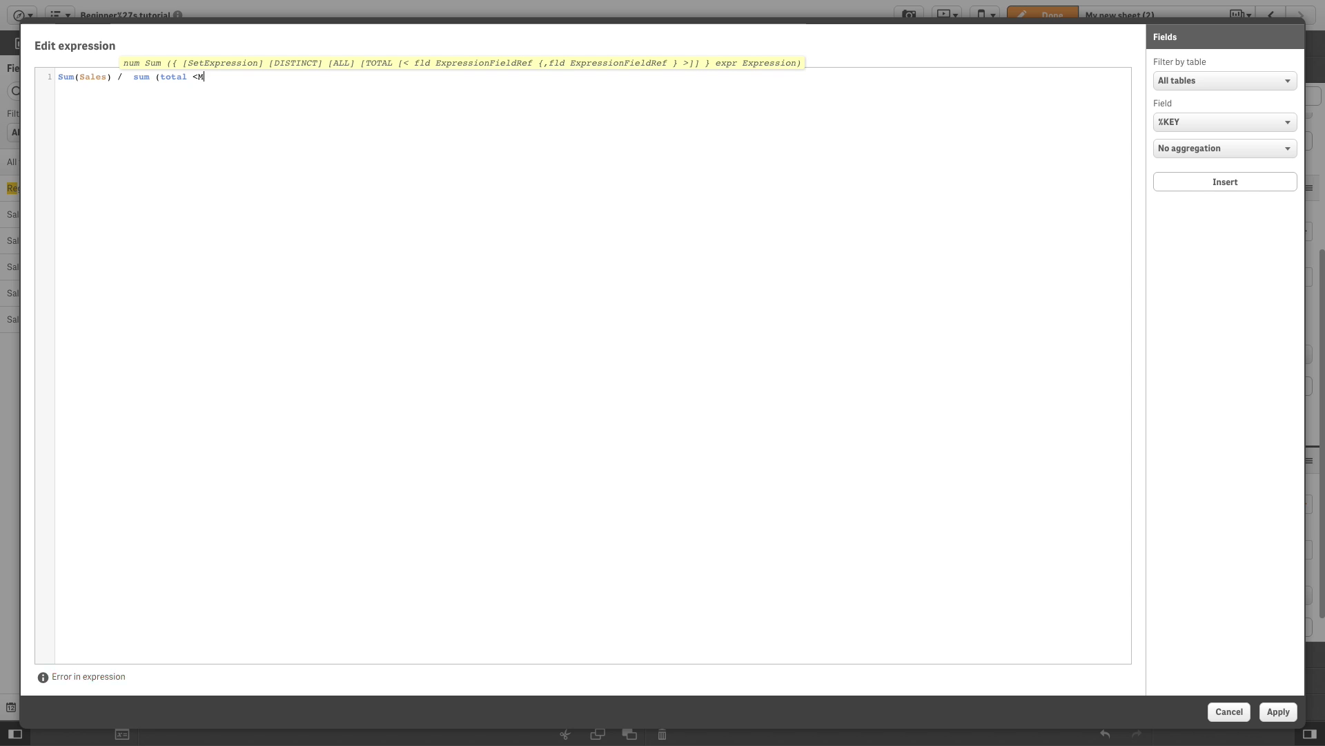
type("onth> Sales)")
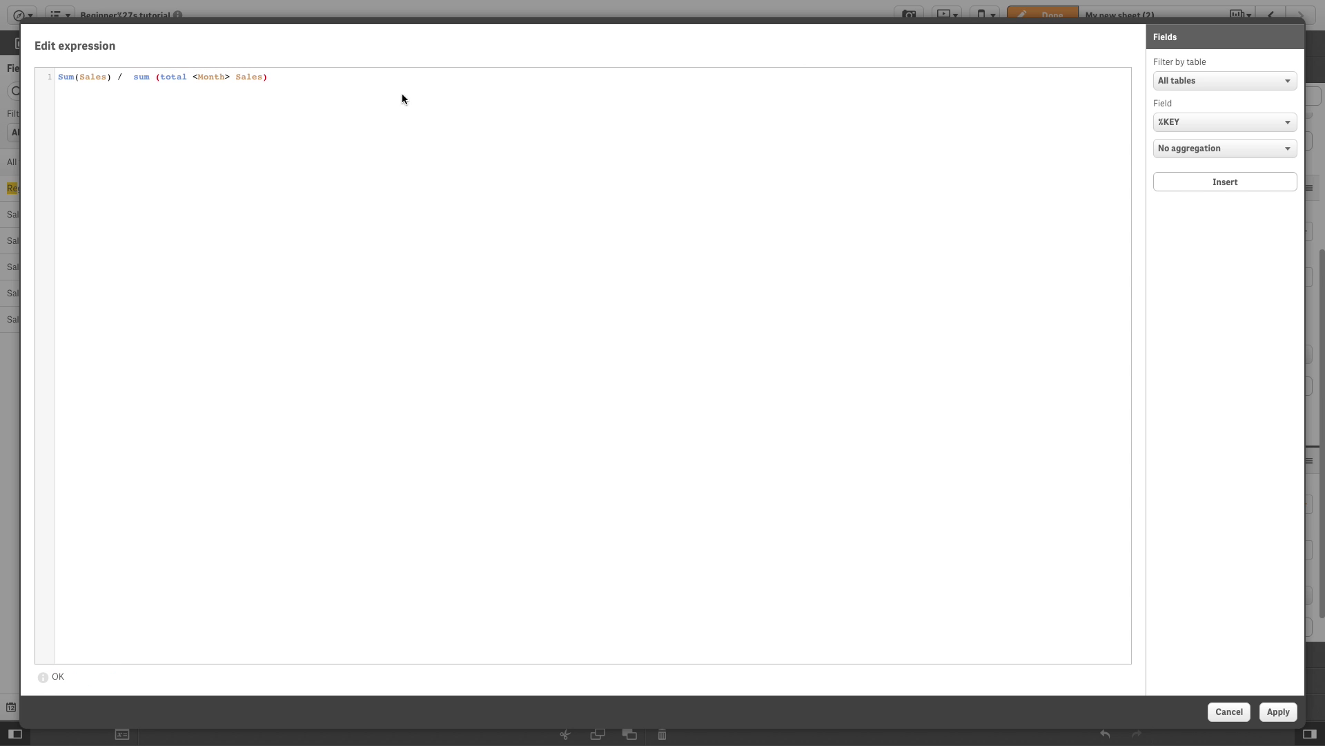
left_click(1277, 711)
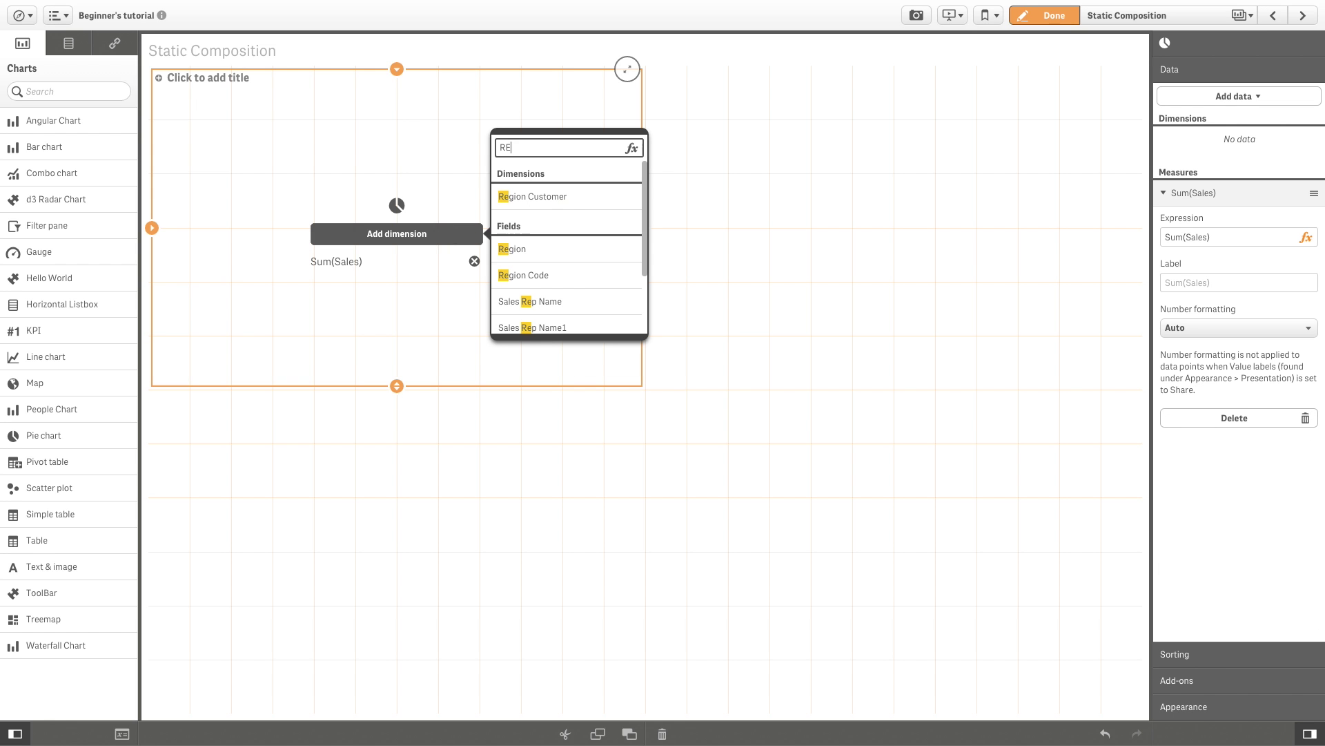
Step: Use Region as the pie chart's dimension, then review the pie and waterfall charts
left_click(524, 262)
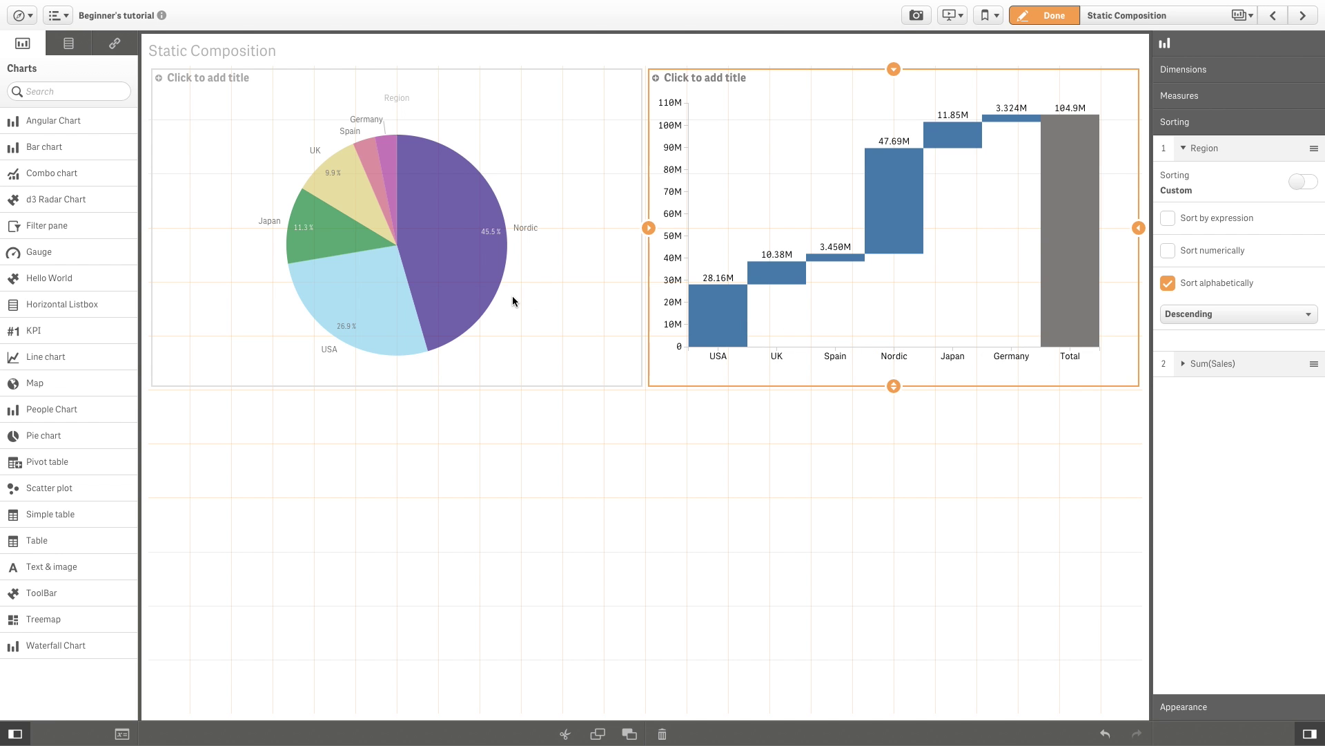
left_click(514, 300)
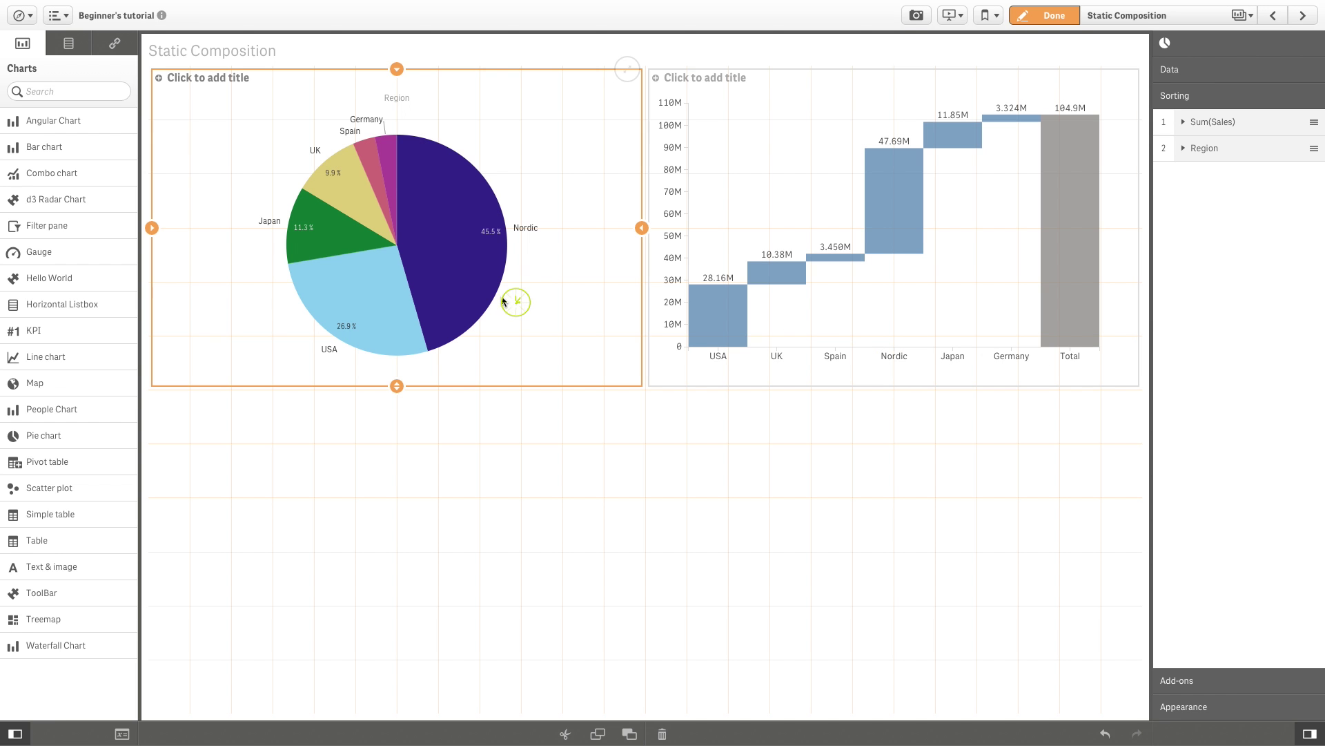
left_click(849, 313)
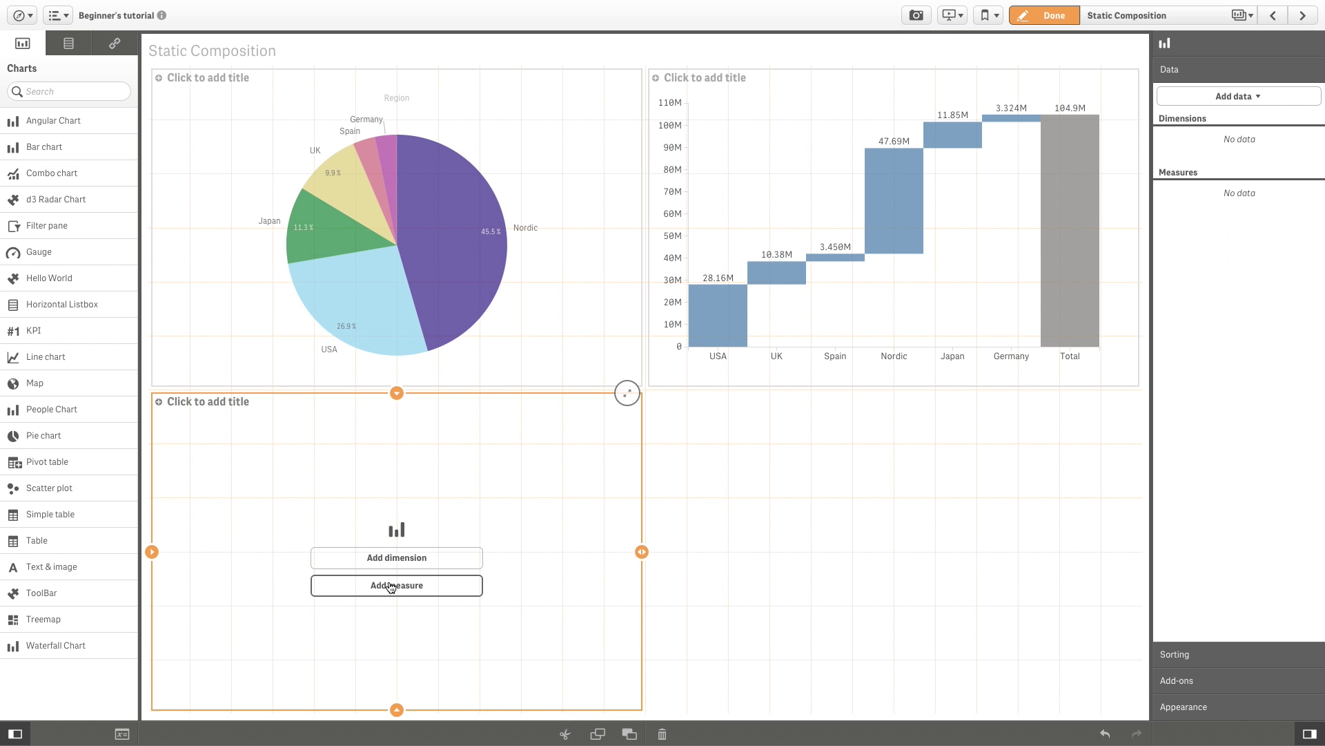
Step: Give the new bar chart measure Sum(Sales) and dimension Region
left_click(391, 585)
type("Sa")
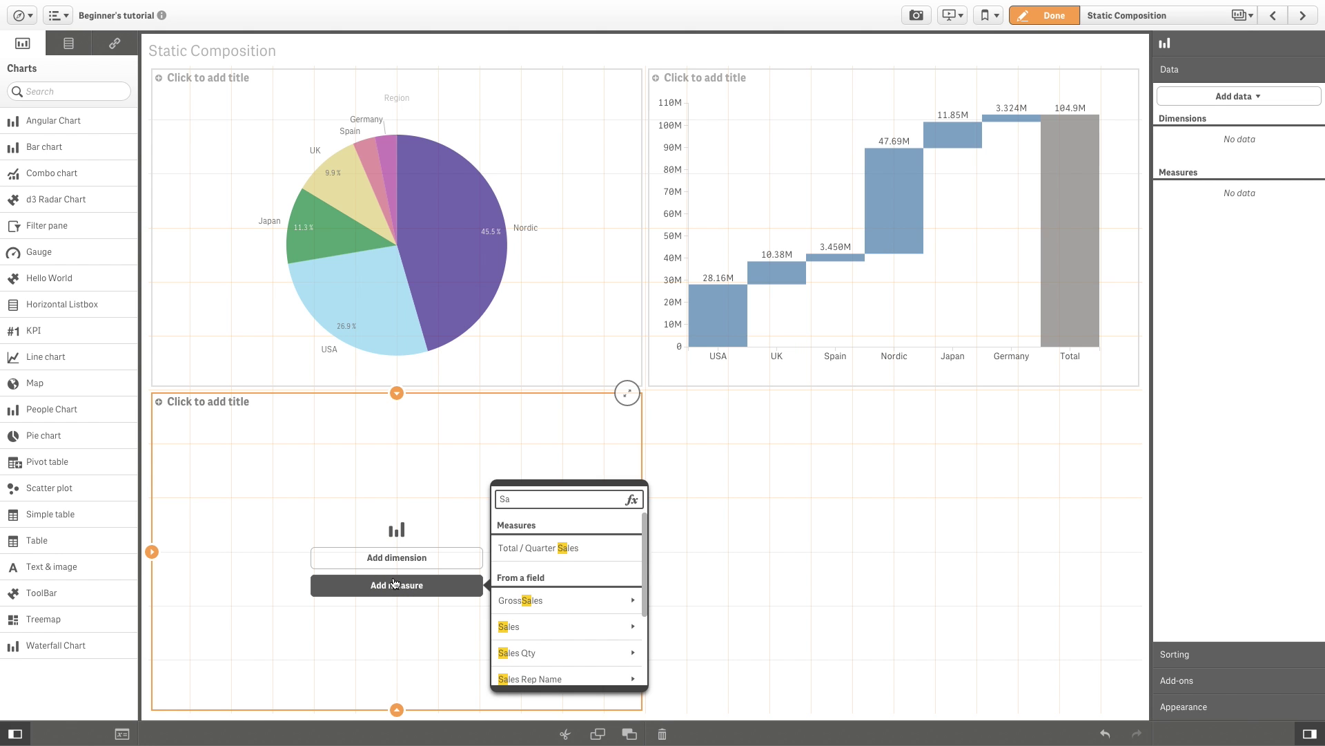
left_click(508, 626)
left_click(527, 553)
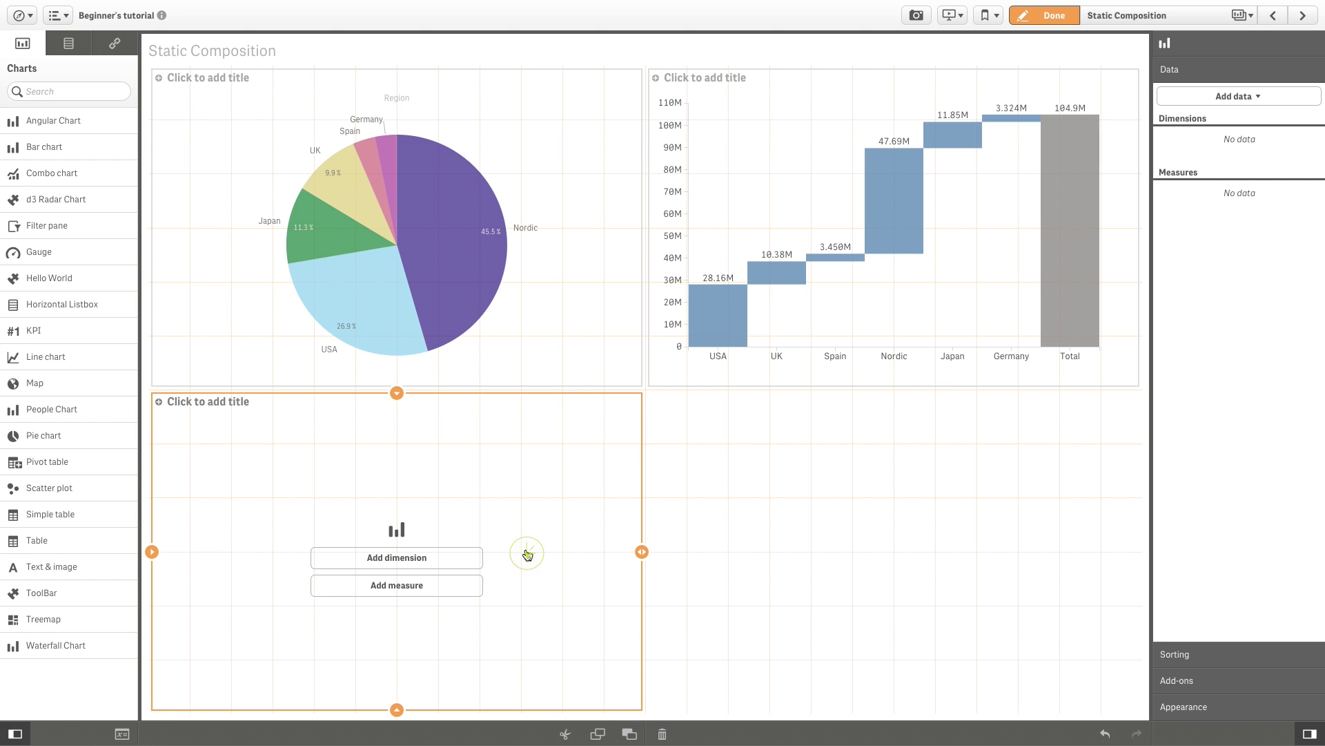
left_click(466, 561)
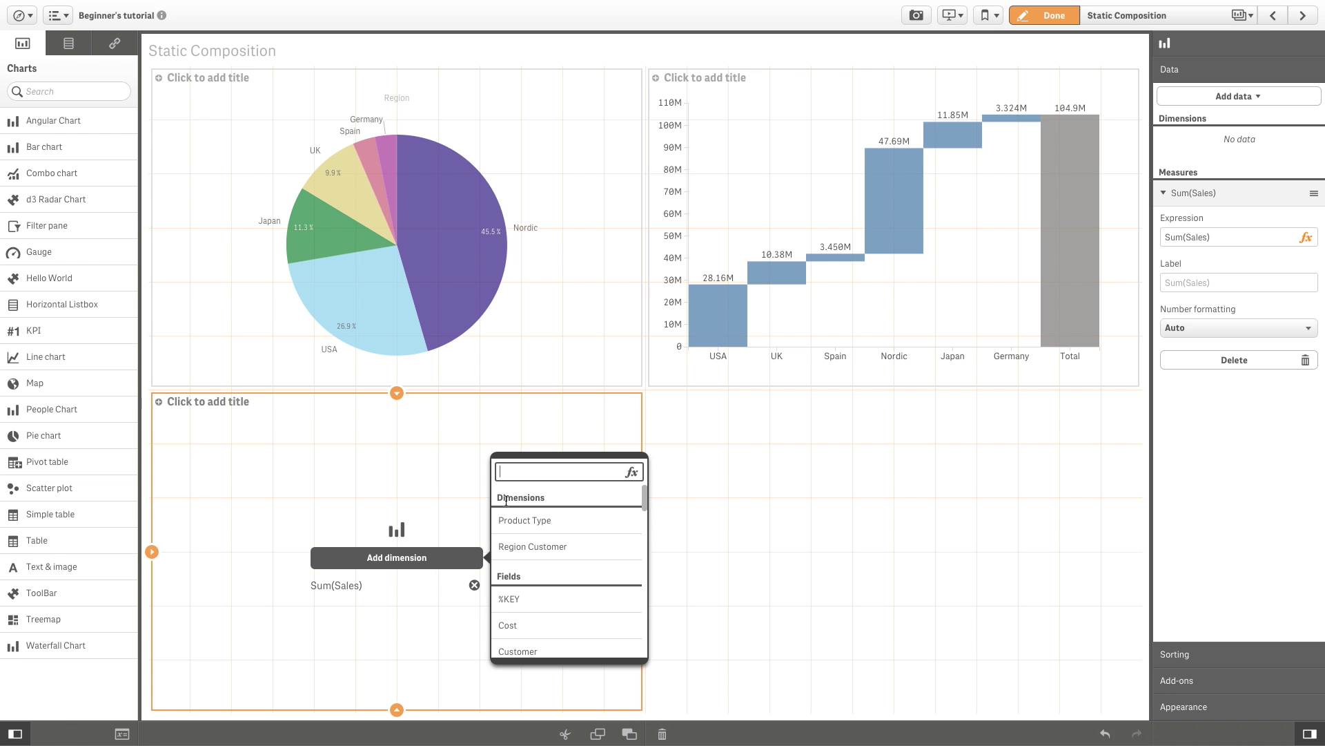
type("Re")
left_click(522, 573)
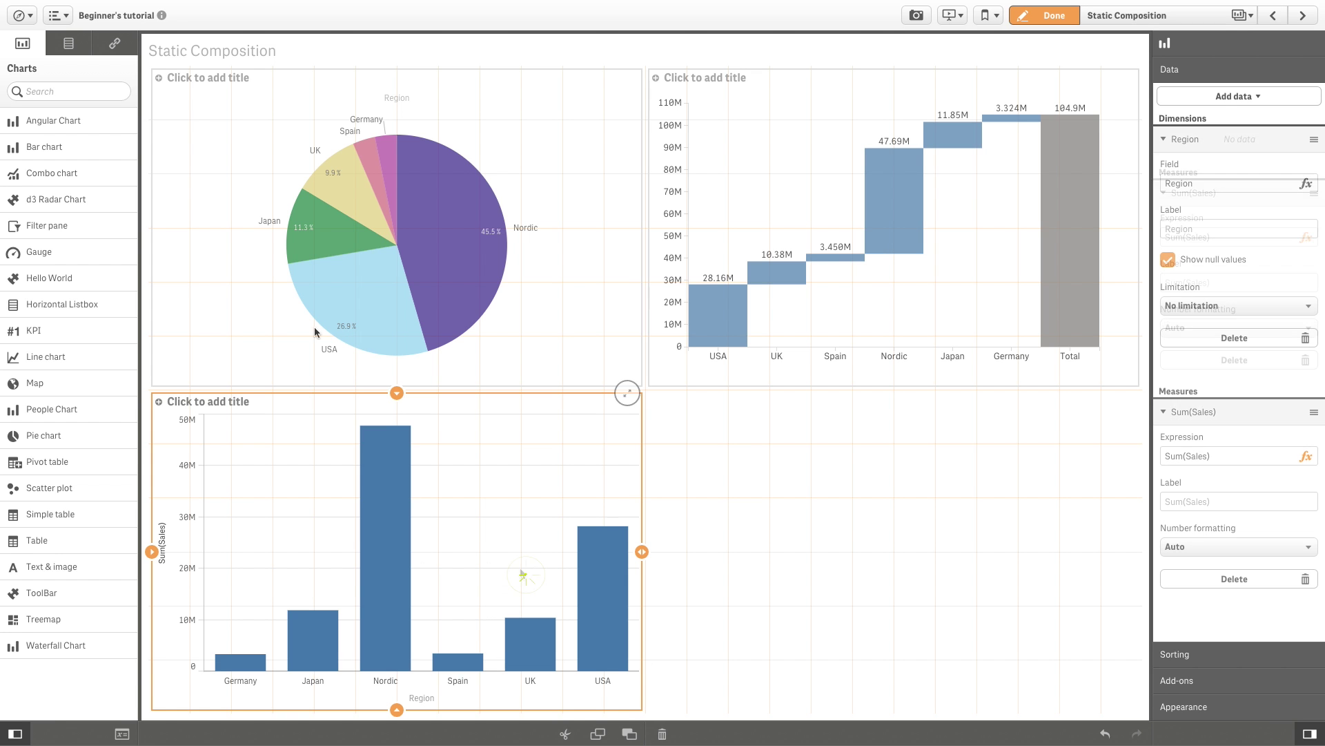
Step: Add Manager from the field list as a second dimension
left_click(72, 50)
left_click(78, 87)
type("ma")
left_click_drag(53, 187, 393, 533)
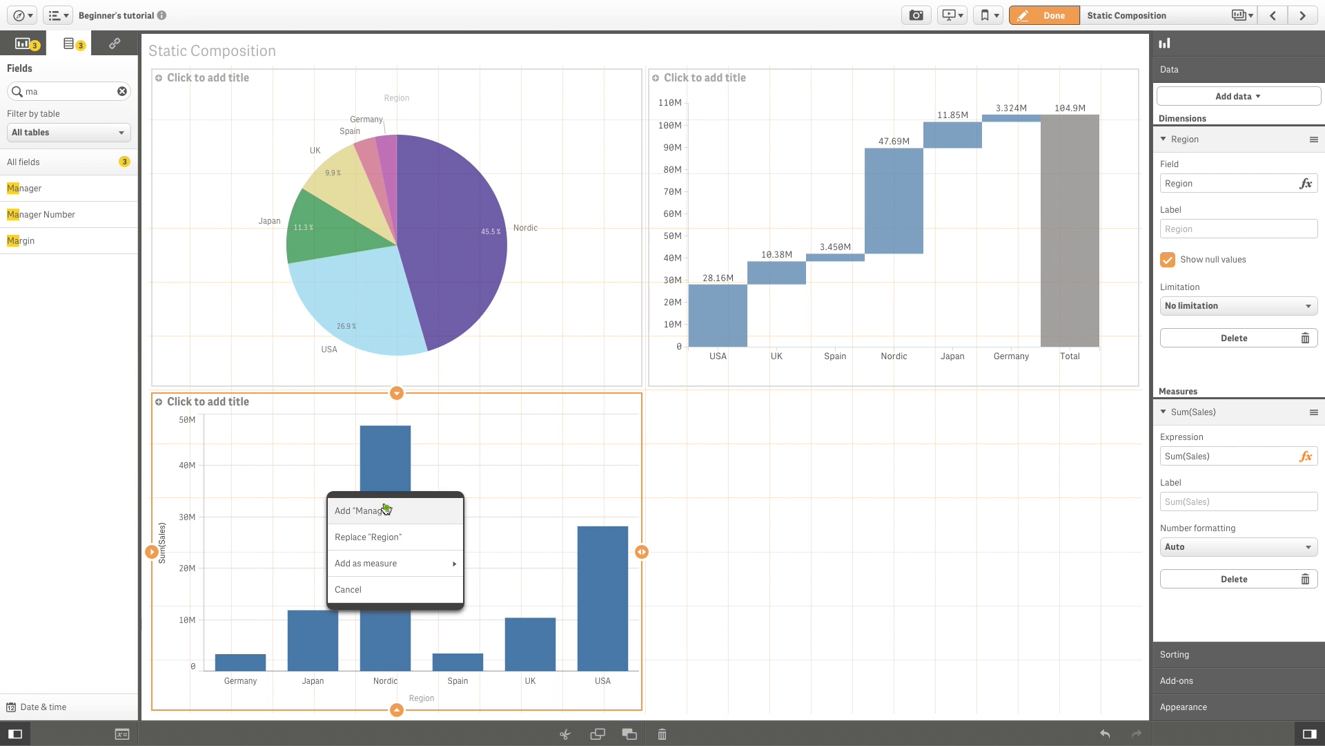
left_click(380, 510)
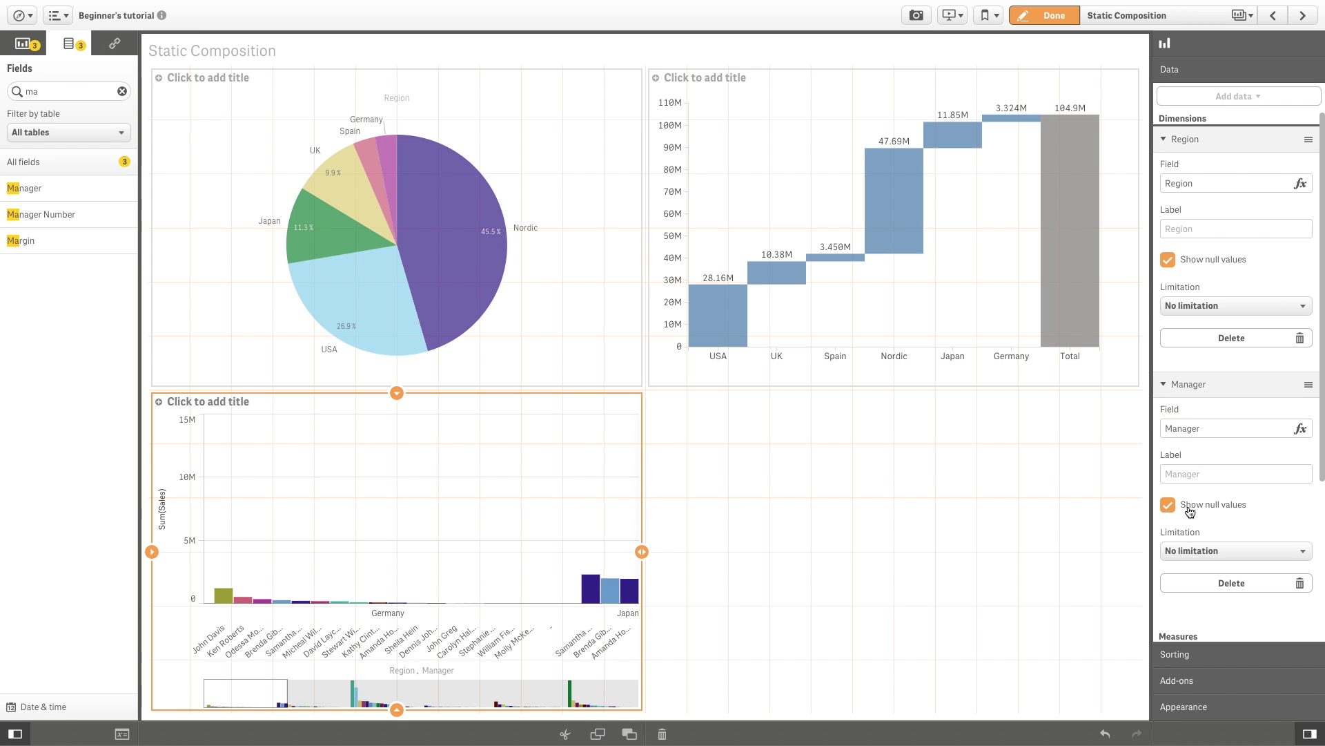
Step: Limit Manager to a fixed number of 5 and stack the bars
left_click(1190, 550)
left_click(1190, 562)
scroll(1190, 556, "down", 2)
left_click(1185, 465)
type("5")
scroll(1211, 691, "down", 3)
left_click(1207, 705)
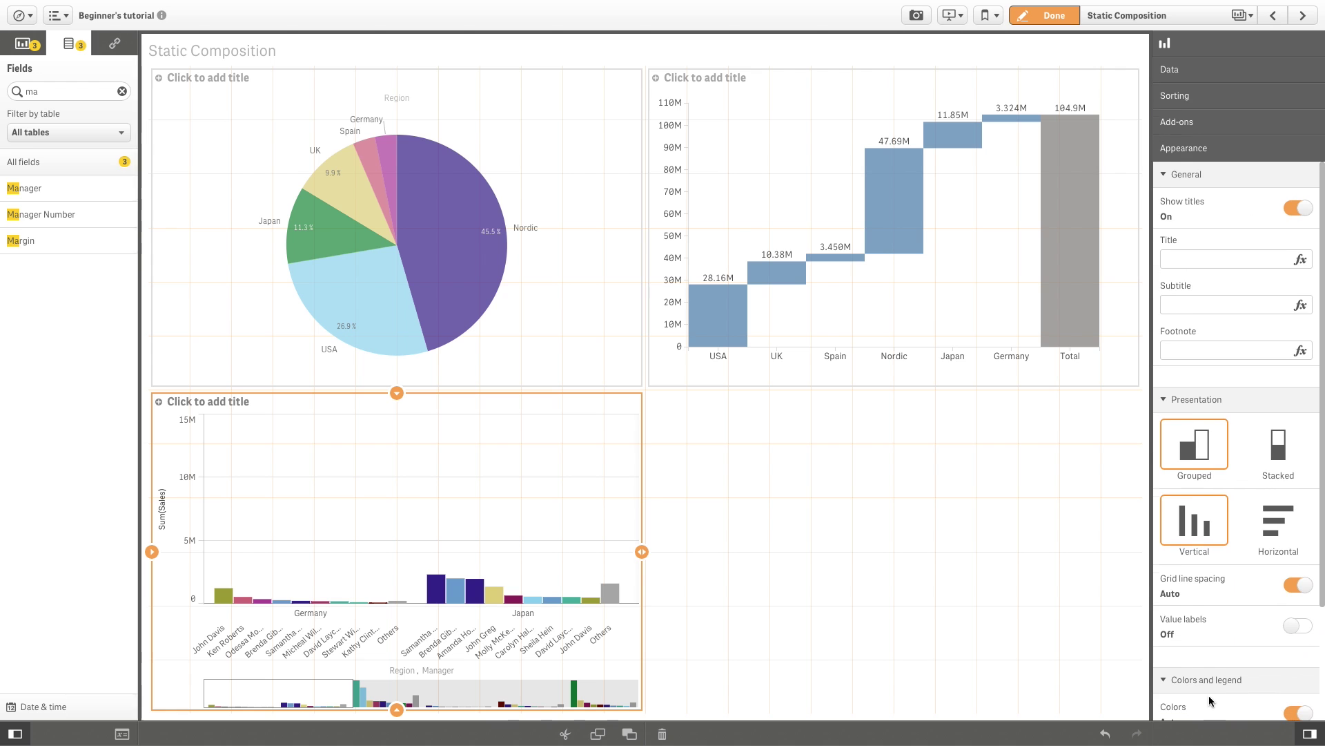
left_click(1288, 452)
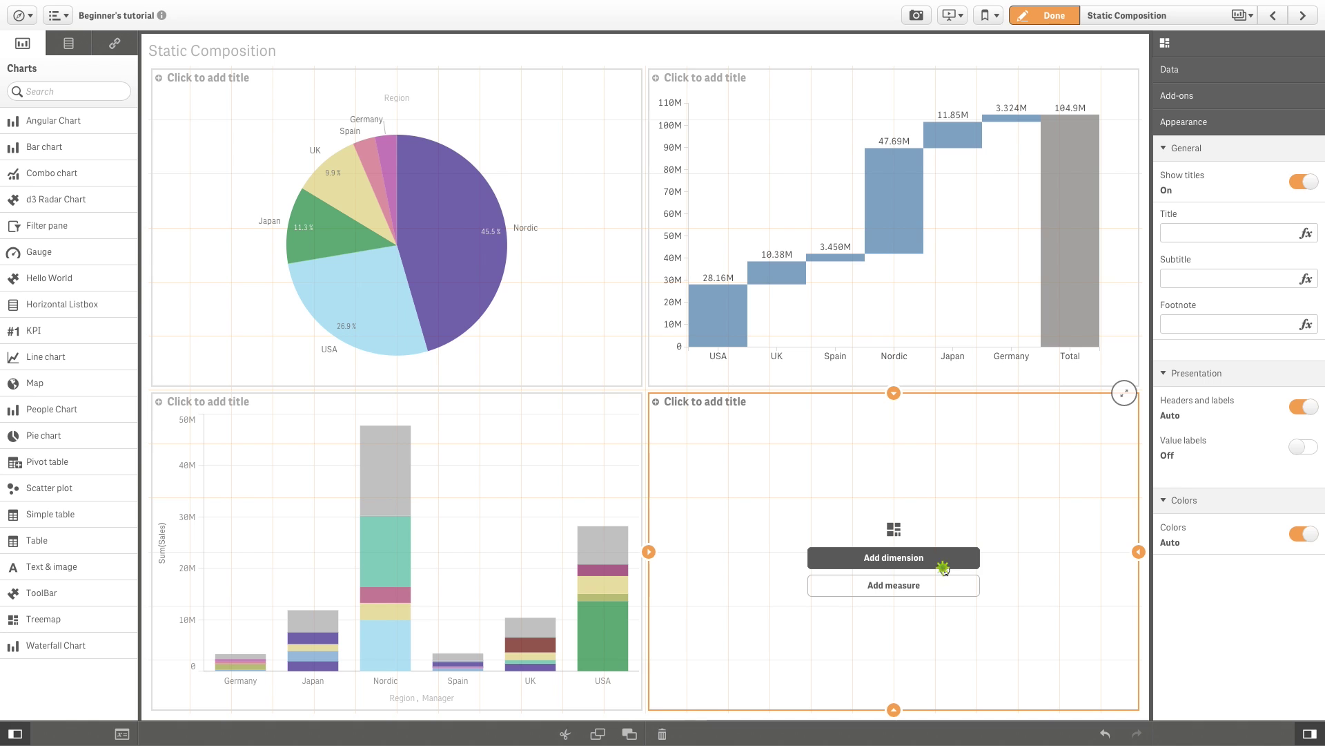
Step: Give the treemap dimension Product Type and measure Sum(Sales)
left_click(944, 568)
type("Produc")
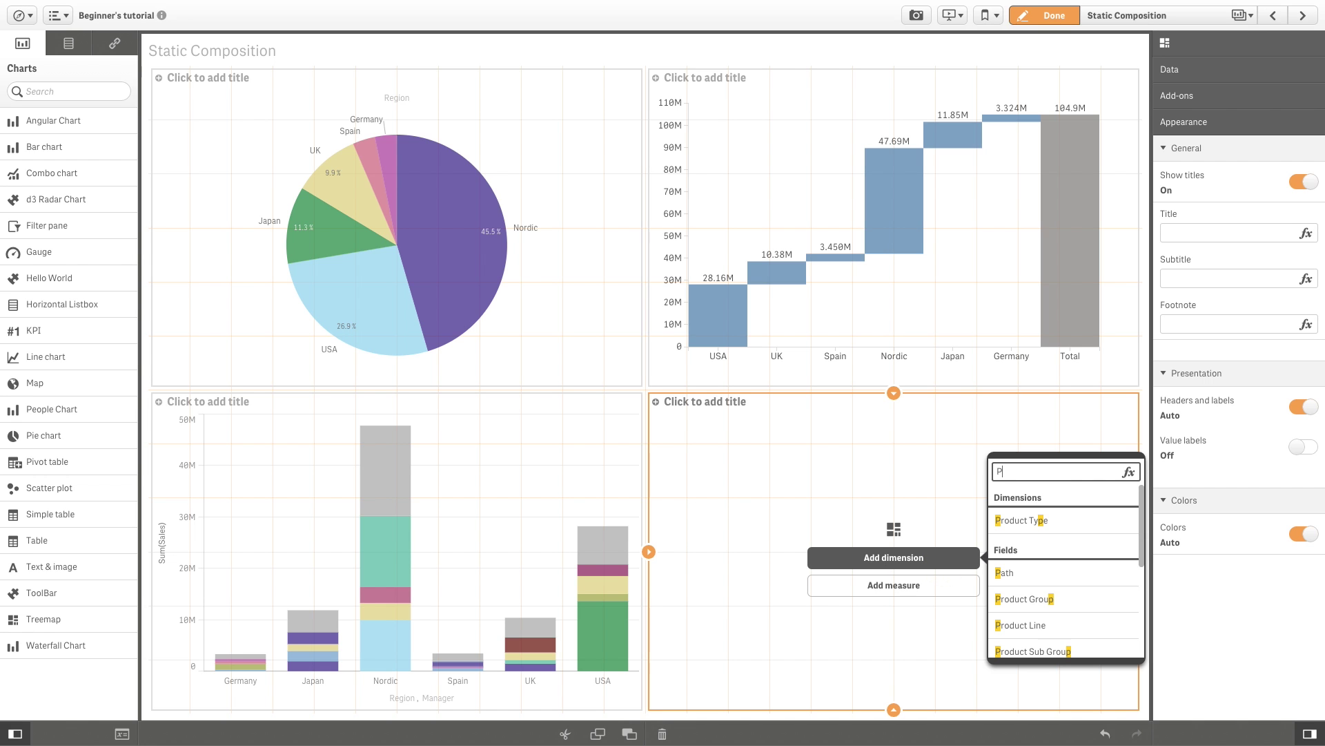
left_click(1062, 518)
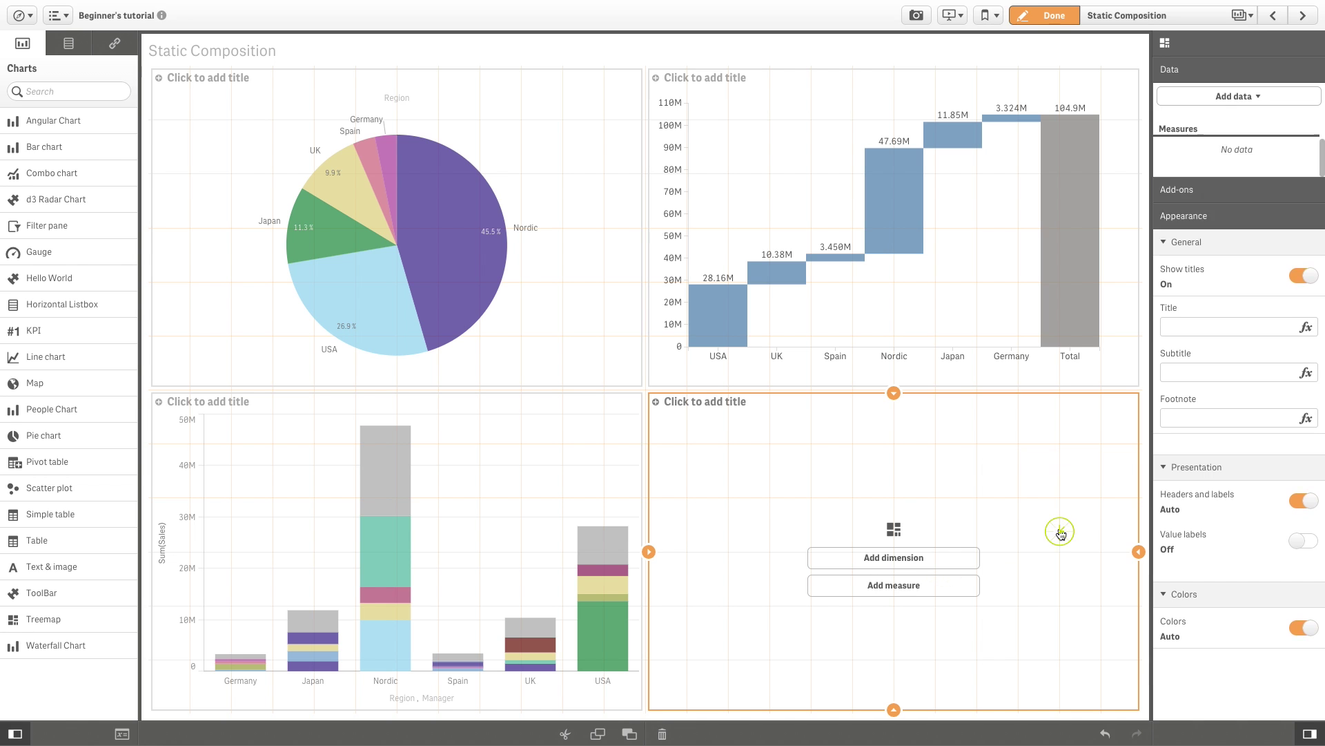
left_click(941, 584)
type("Sa")
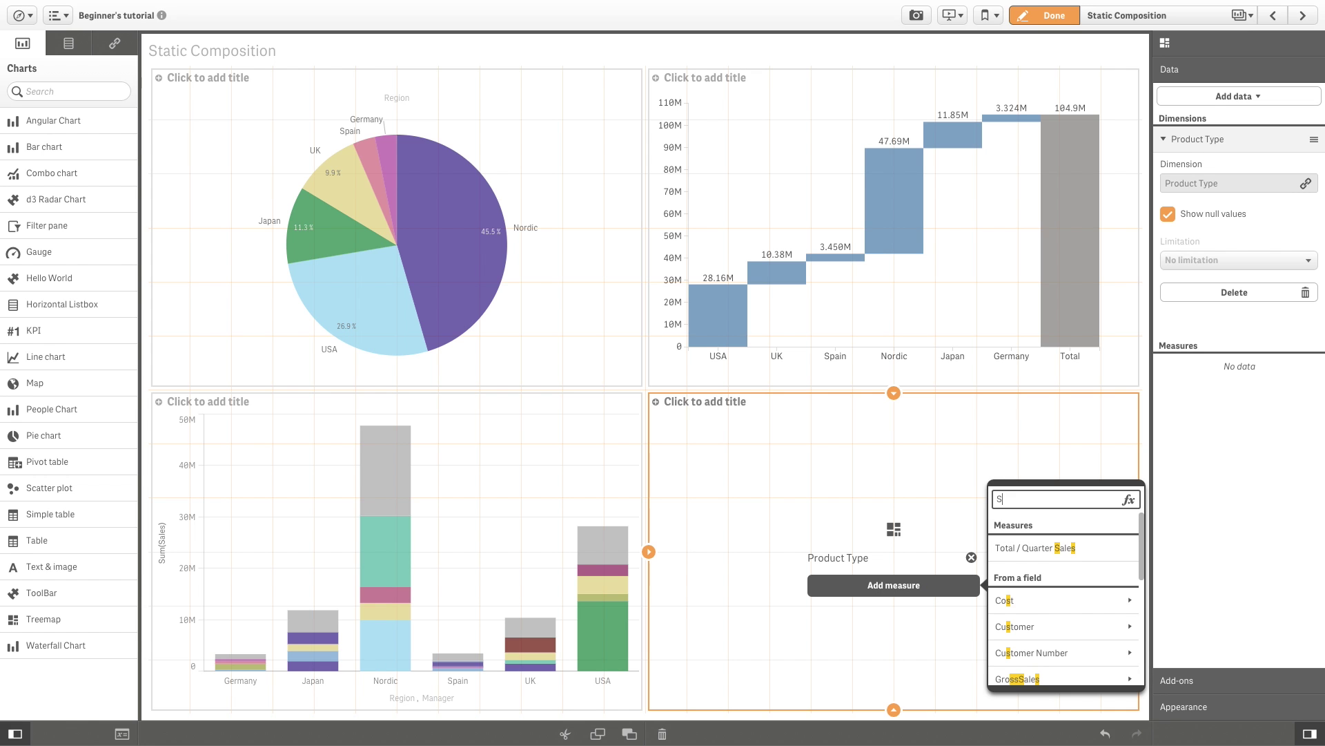
left_click(1006, 626)
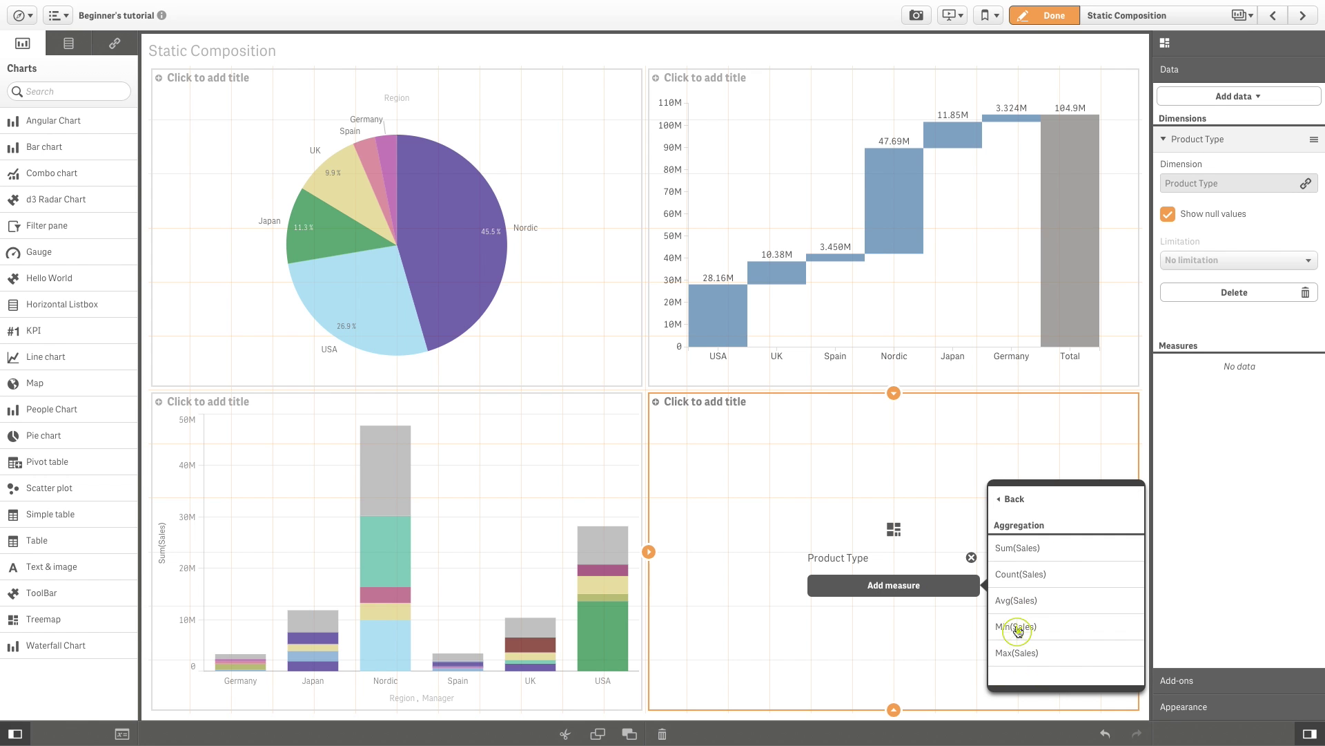
left_click(1007, 548)
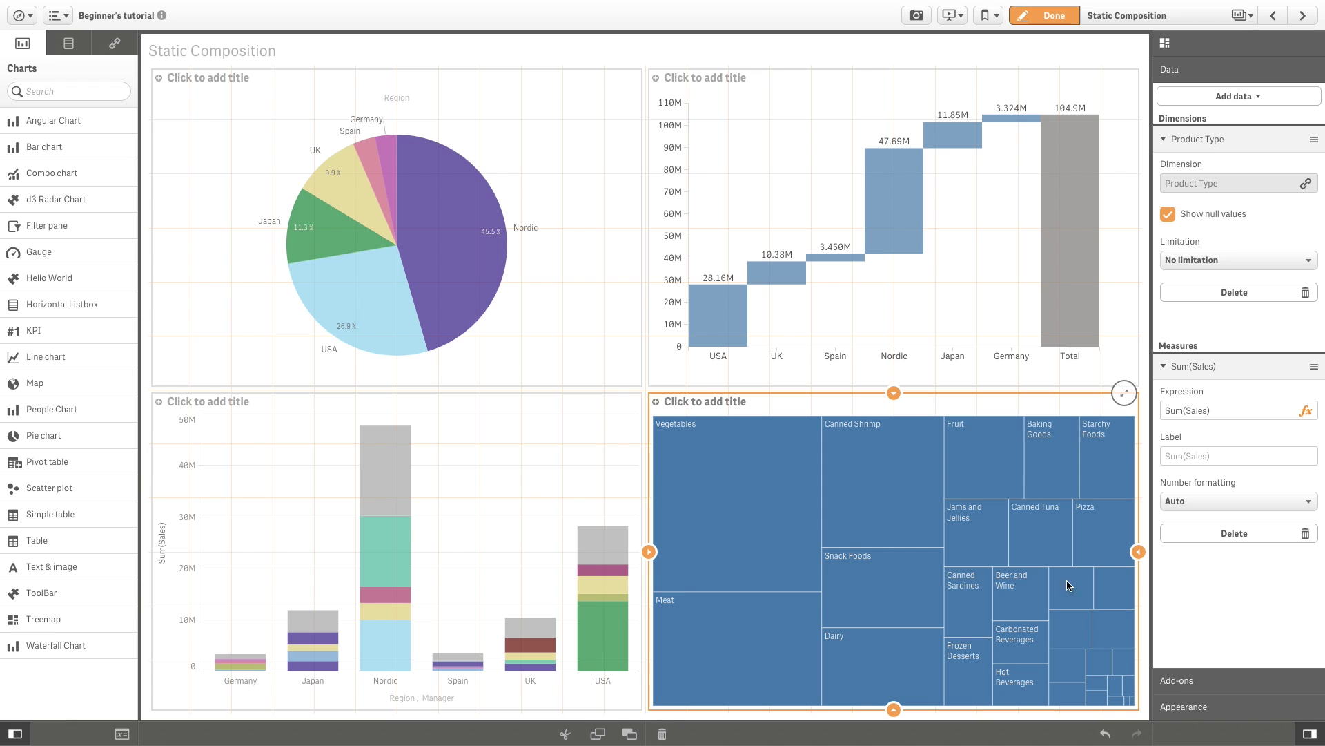
Step: Turn off automatic treemap colours and colour the tiles By measure
left_click(1186, 707)
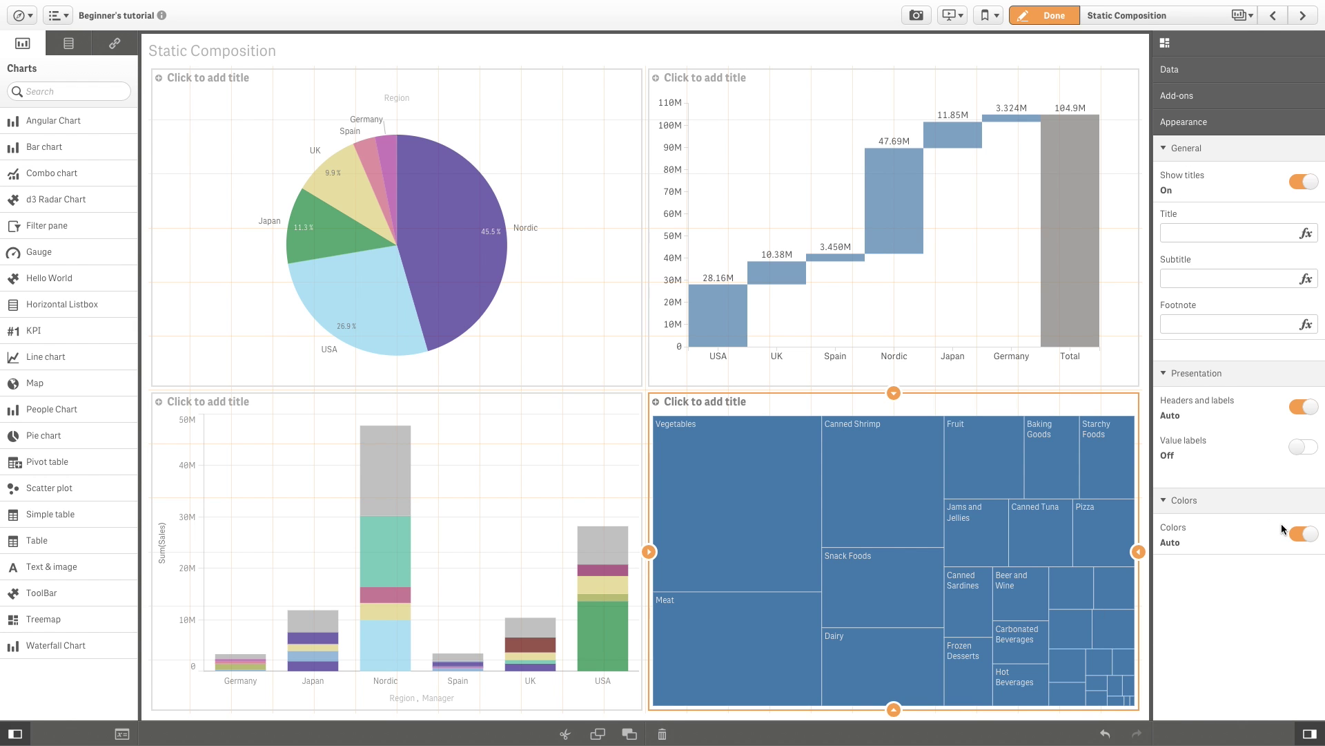
left_click(1293, 532)
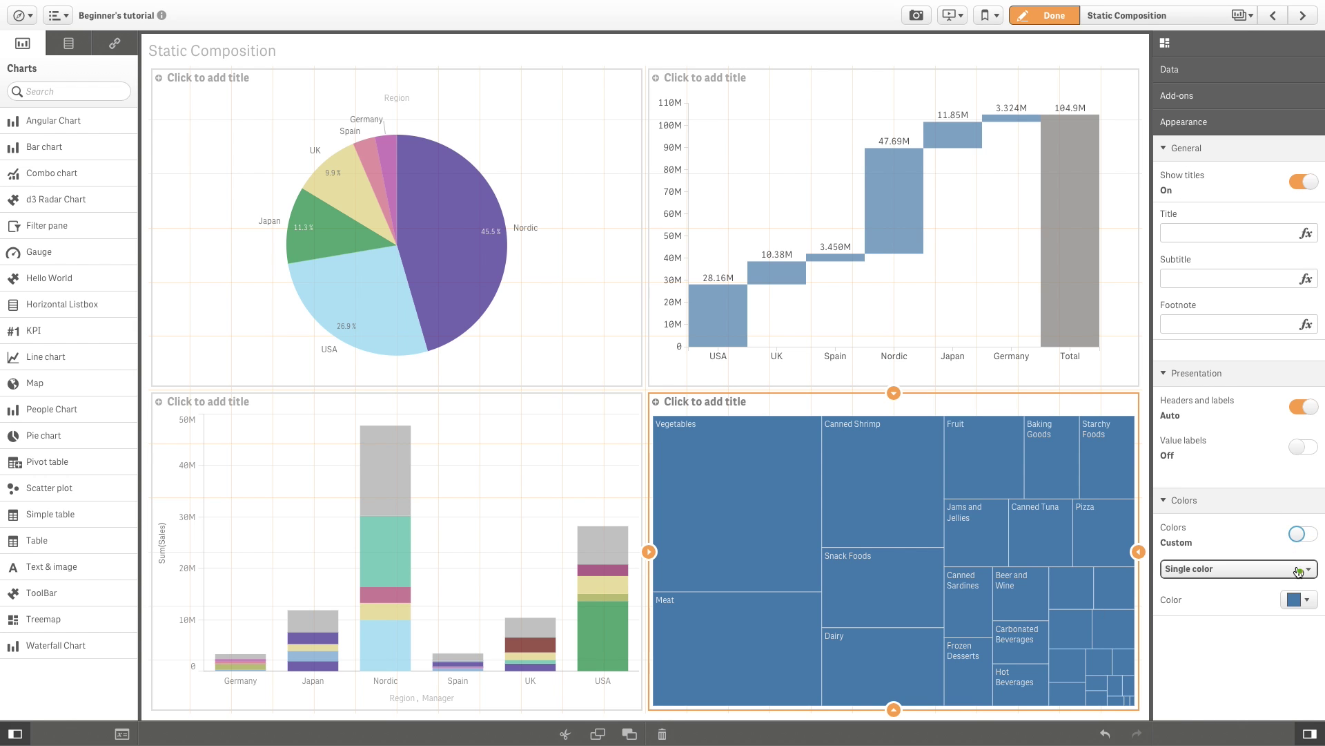
left_click(1291, 568)
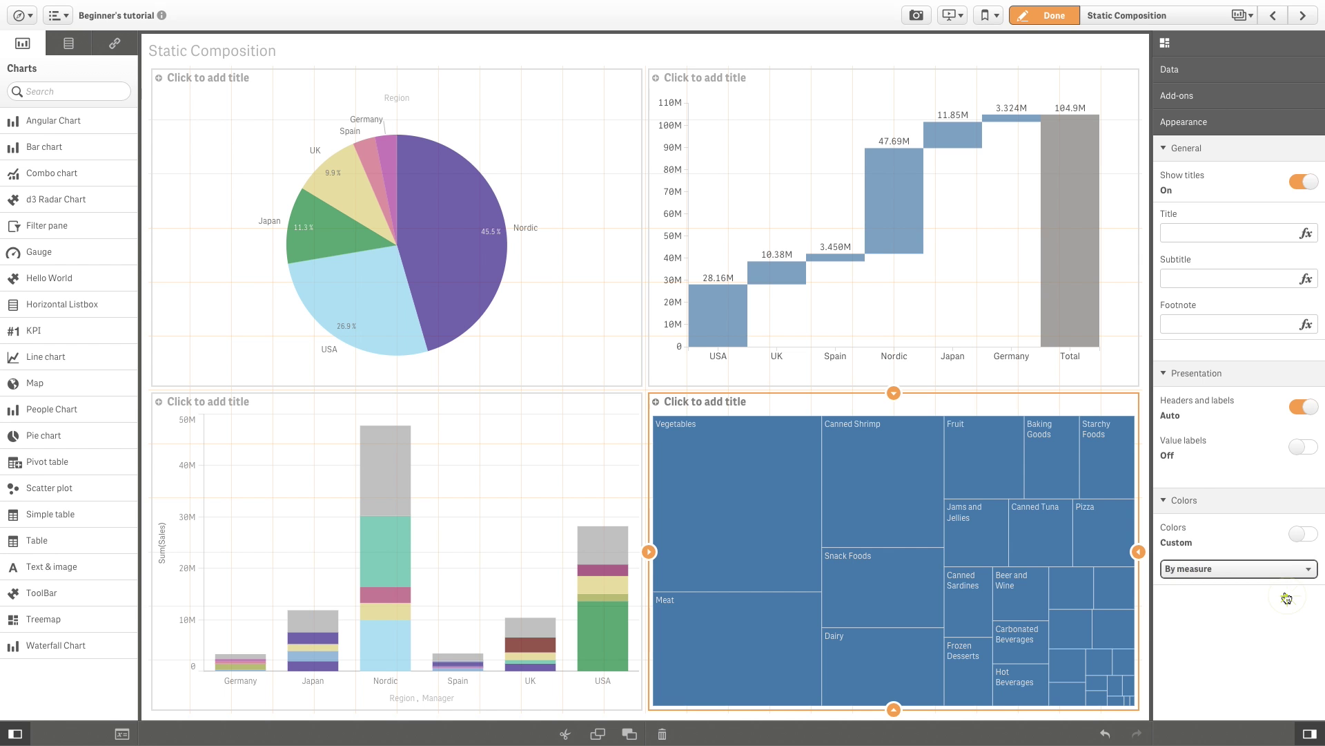
left_click(1288, 593)
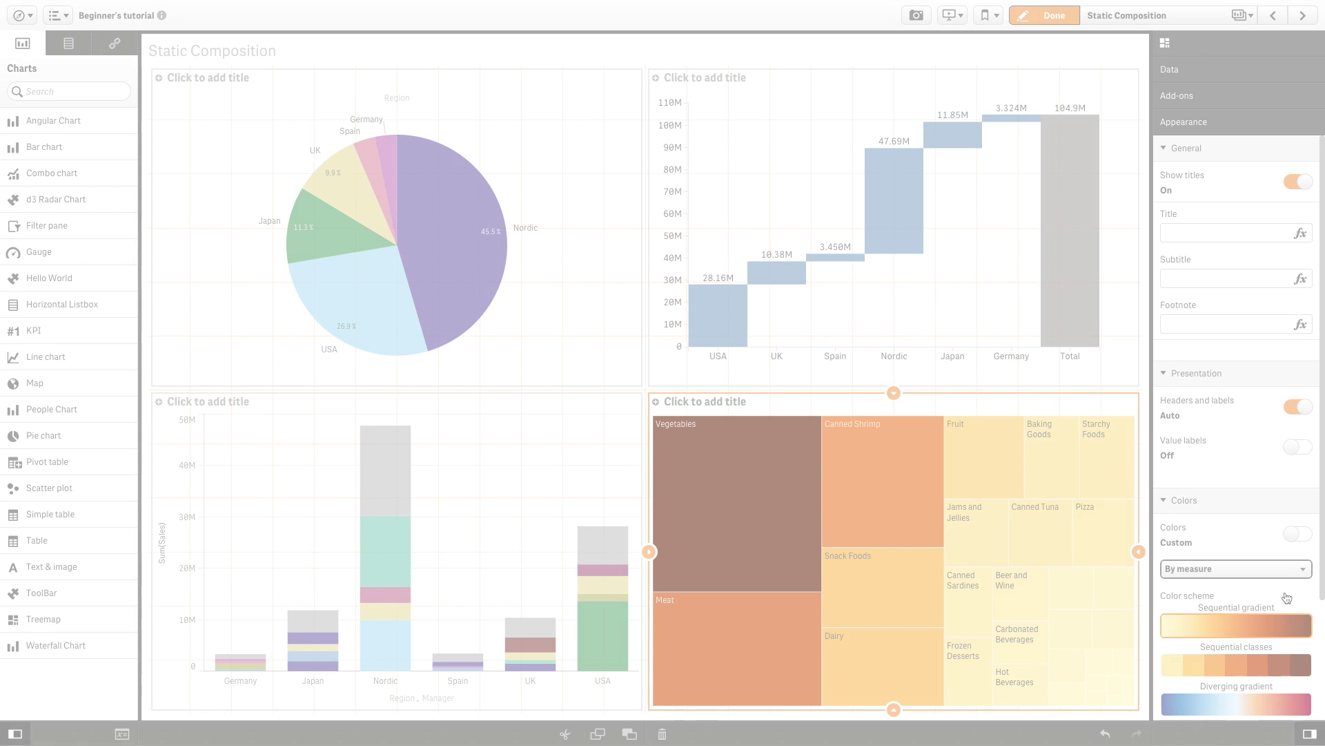